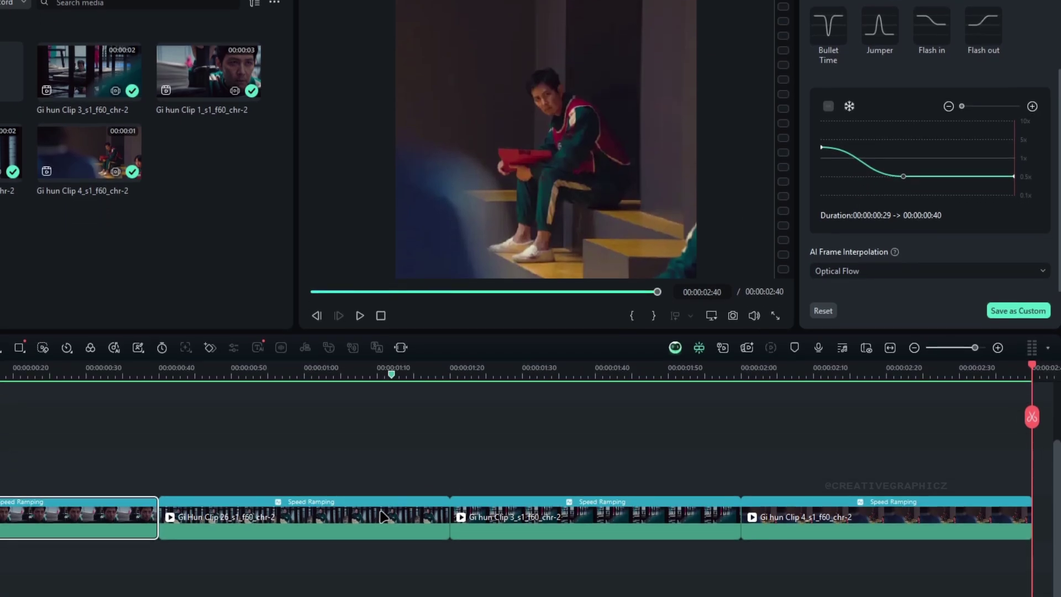
# - Review the speed ramping curve and frame interpolation setting of each of the four timeline clips
pyautogui.click(381, 569)
pyautogui.click(583, 569)
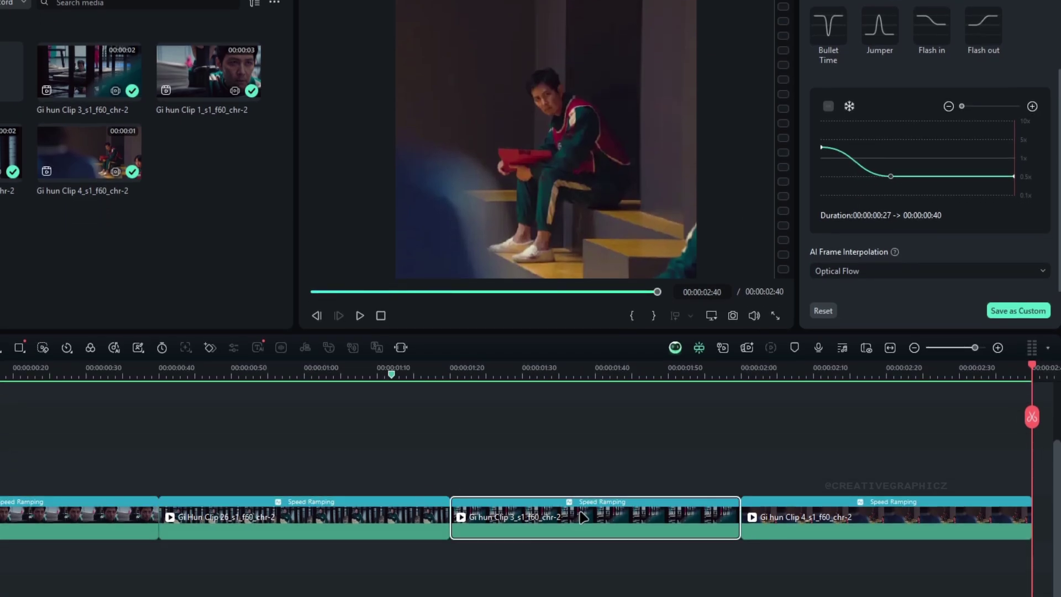
pyautogui.click(768, 518)
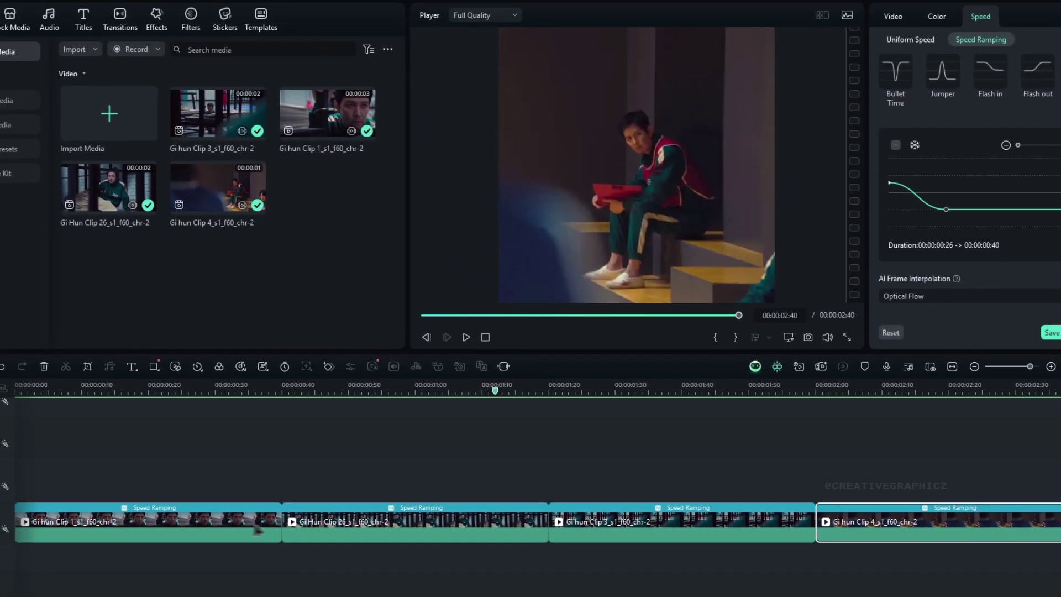
pyautogui.click(131, 520)
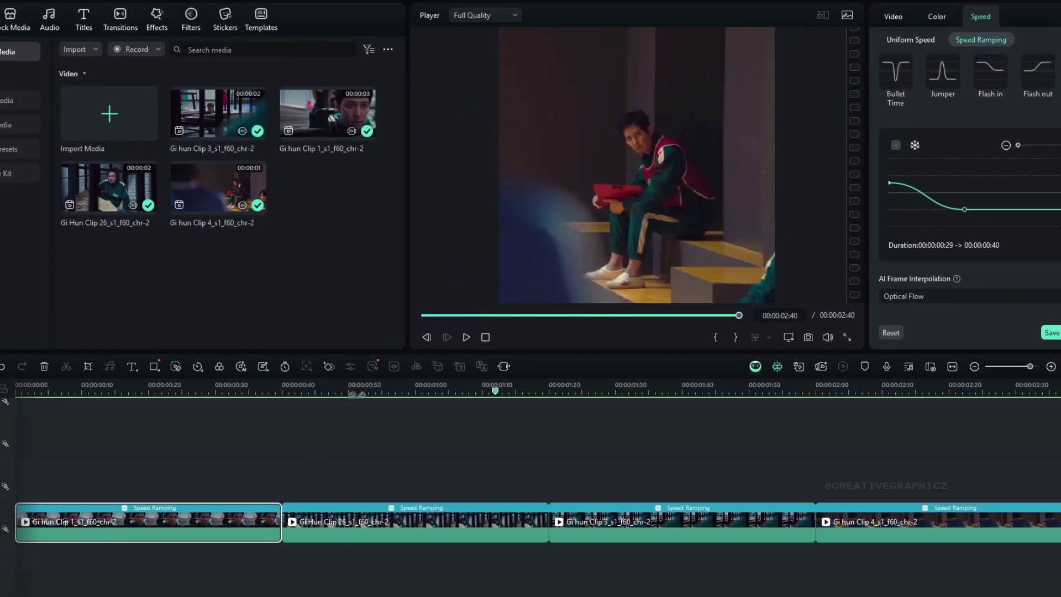
# - Park the playhead at 00:00:00:30 and turn the first two timeline clips into separate compound clips with default settings
pyautogui.moveTo(358, 394); pyautogui.dragTo(215, 475)
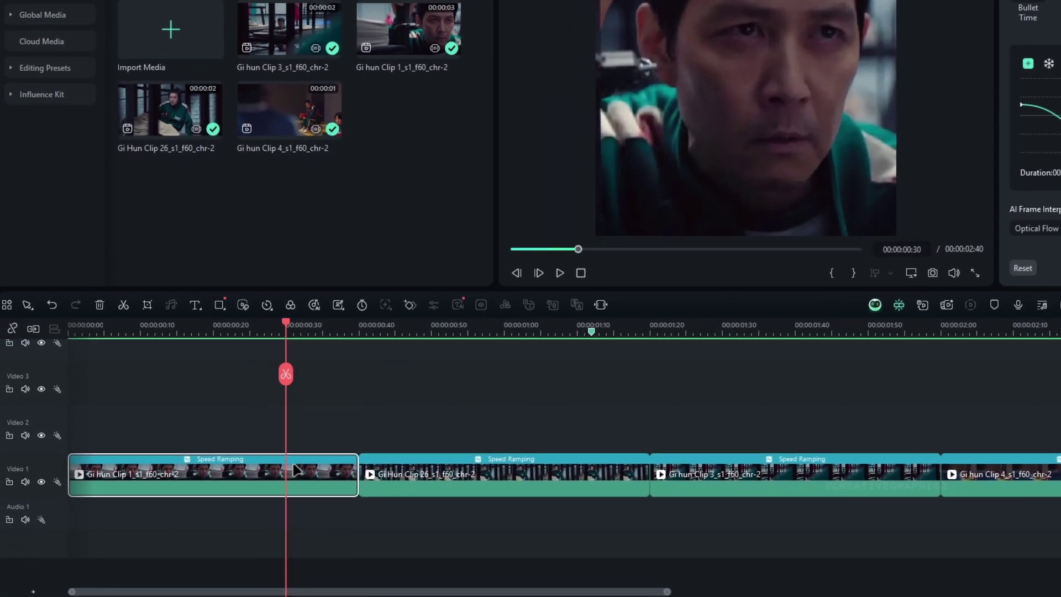
pyautogui.hotkey('alt', 'g')
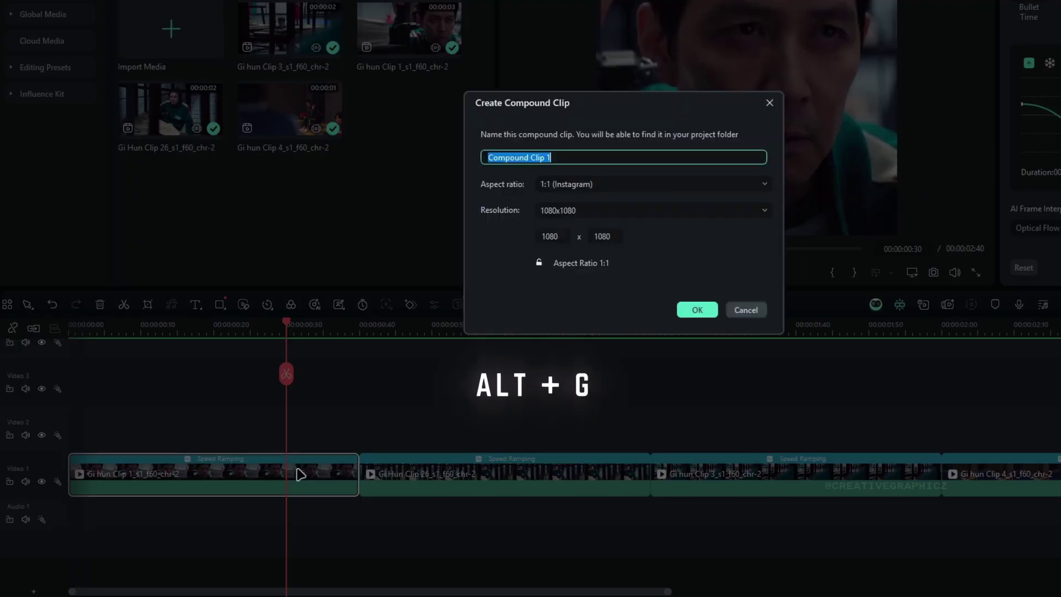
pyautogui.press('Return')
pyautogui.click(462, 472)
pyautogui.hotkey('alt', 'g')
pyautogui.press('Return')
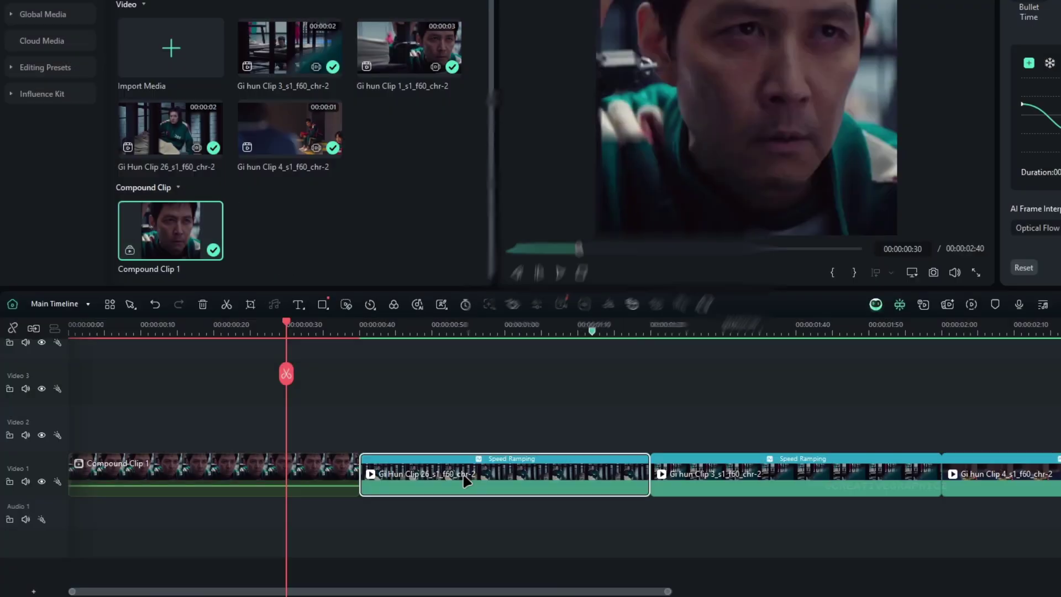
# - Turn the third and fourth timeline clips into separate compound clips with default settings
pyautogui.click(735, 485)
pyautogui.hotkey('alt', 'g')
pyautogui.press('Return')
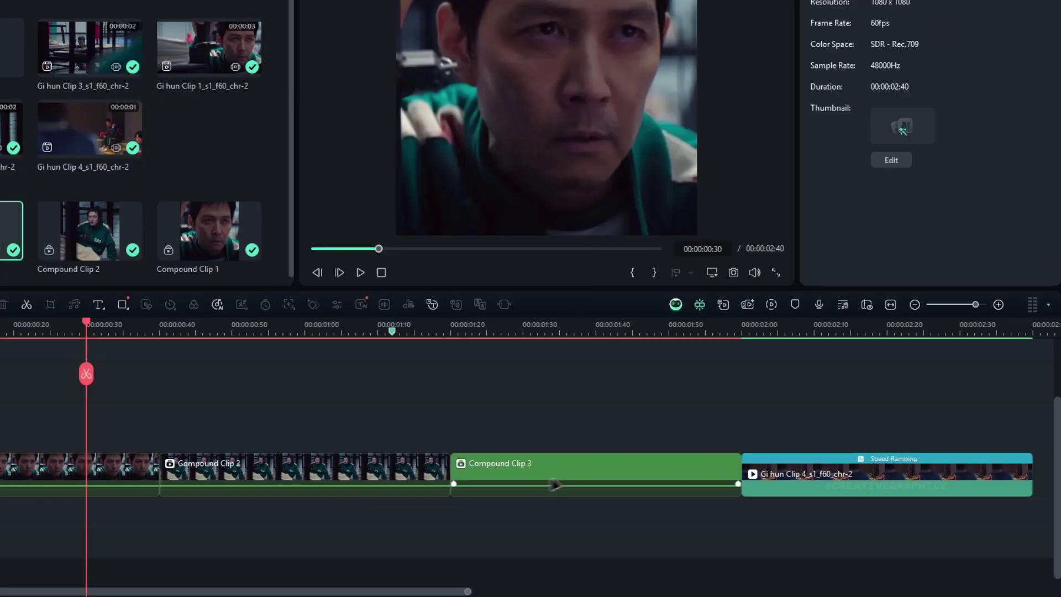
pyautogui.click(774, 474)
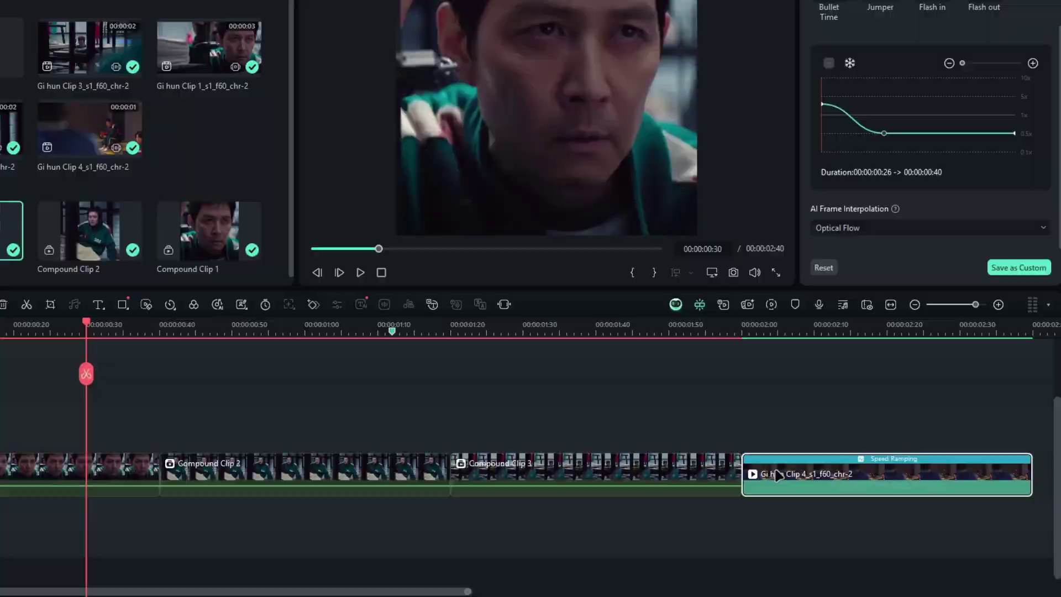
pyautogui.hotkey('alt', 'g')
pyautogui.press('Return')
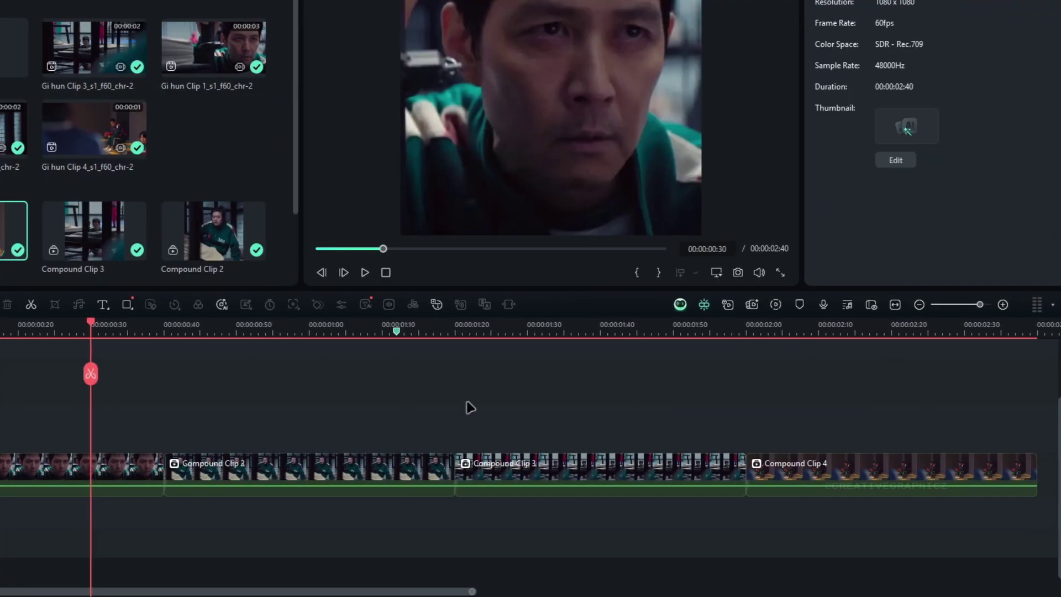
# - Apply the Mocha Filmora effect to Compound Clip 1 and launch the Mocha UI for it
pyautogui.click(43, 472)
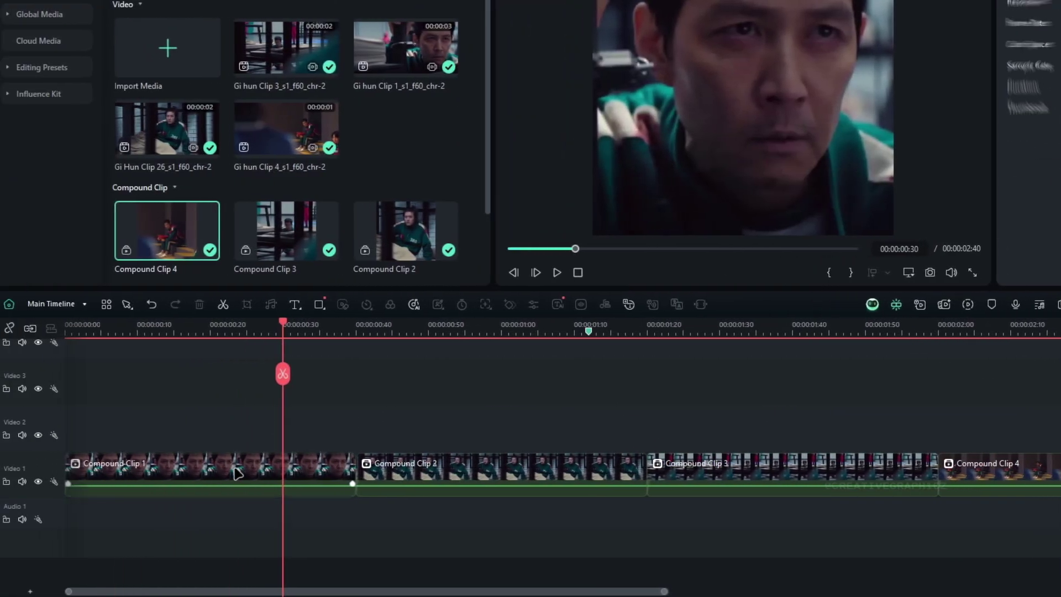
pyautogui.scroll(3, 42, 473)
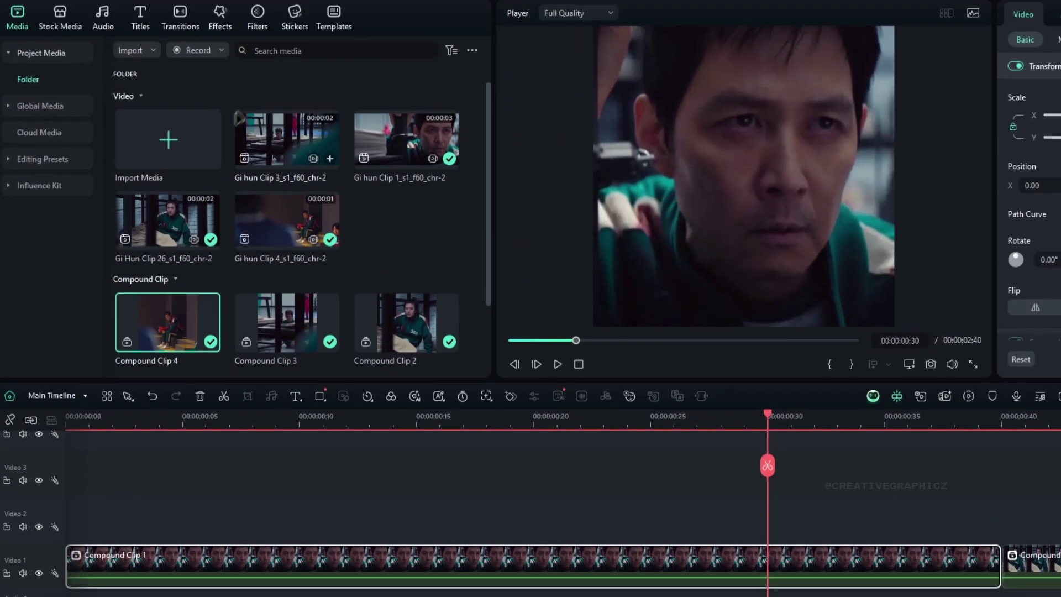
pyautogui.click(220, 22)
pyautogui.moveTo(163, 121); pyautogui.dragTo(356, 564)
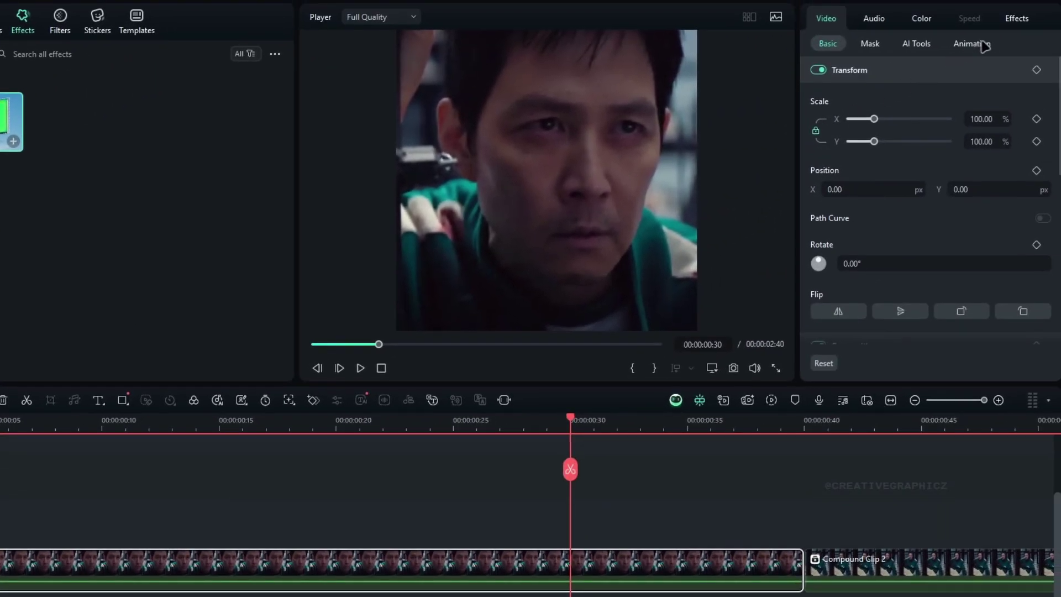
pyautogui.click(1060, 1)
pyautogui.click(884, 89)
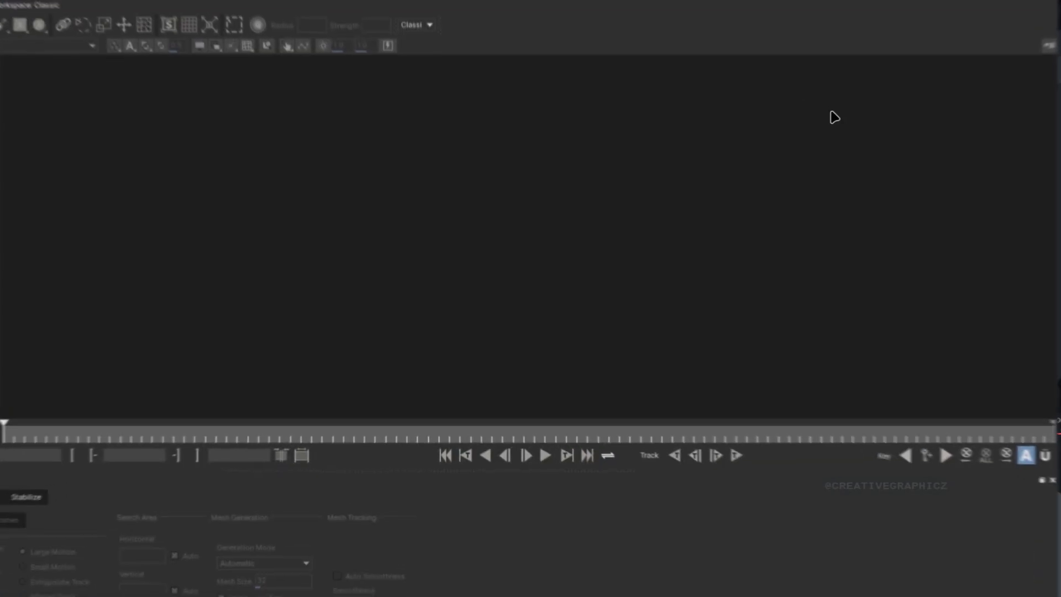
# - Draw a closed spline around the man's face, from forehead to chin, on frame 30
pyautogui.click(56, 20)
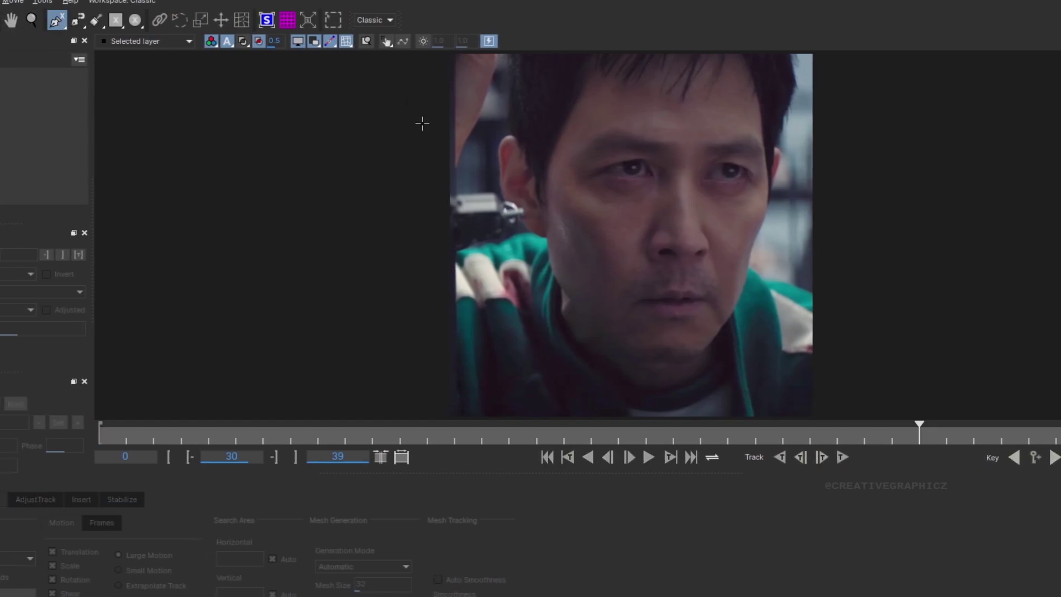
pyautogui.scroll(2, 619, 156)
pyautogui.click(601, 100)
pyautogui.click(615, 101)
pyautogui.click(636, 99)
pyautogui.click(663, 100)
pyautogui.click(686, 101)
pyautogui.click(699, 101)
pyautogui.click(709, 104)
pyautogui.click(728, 106)
pyautogui.click(754, 113)
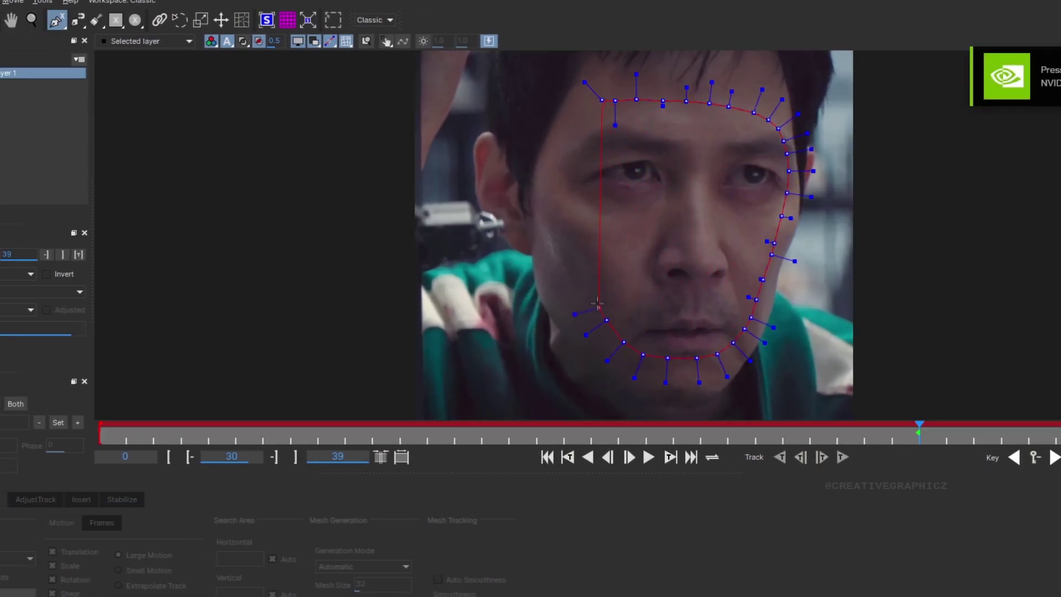
pyautogui.click(571, 148)
pyautogui.click(579, 130)
pyautogui.click(589, 118)
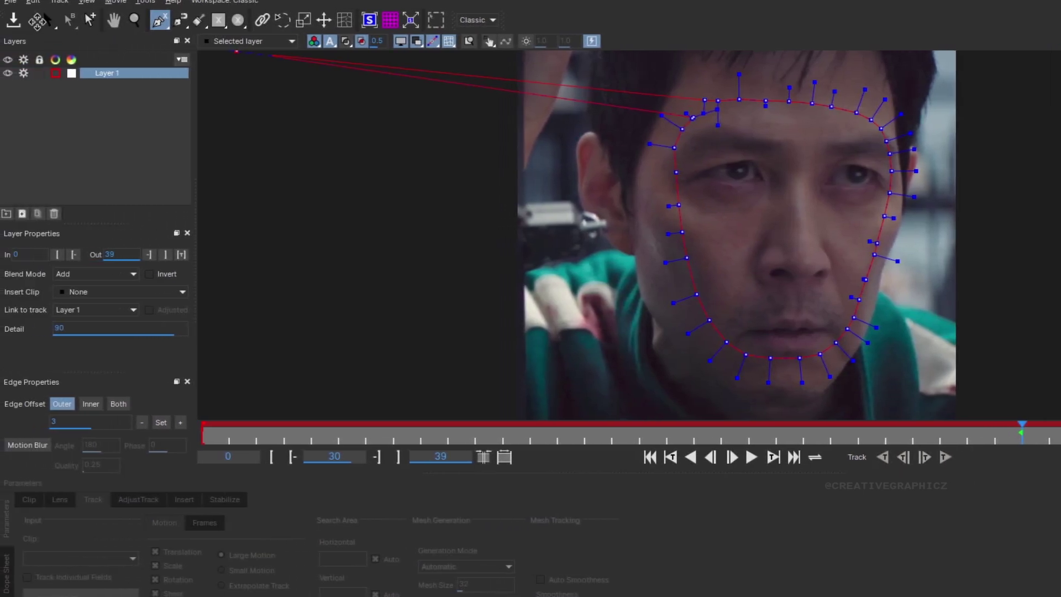
pyautogui.click(44, 22)
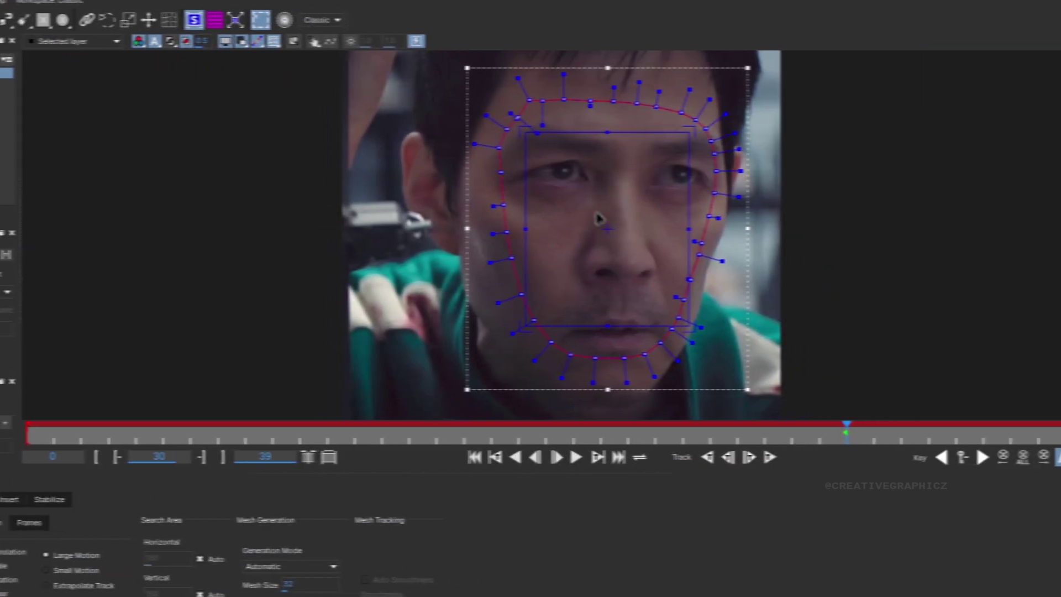
# - Move the planar surface up over the eyes and forehead, and track the face layer forward and backward
pyautogui.moveTo(780, 223); pyautogui.dragTo(799, 155)
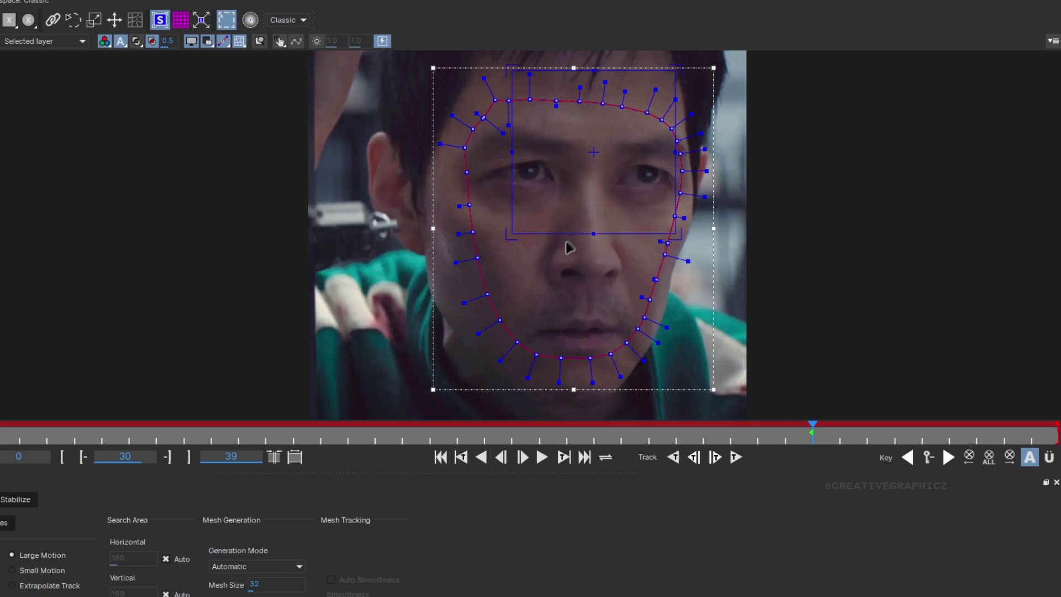
pyautogui.click(739, 459)
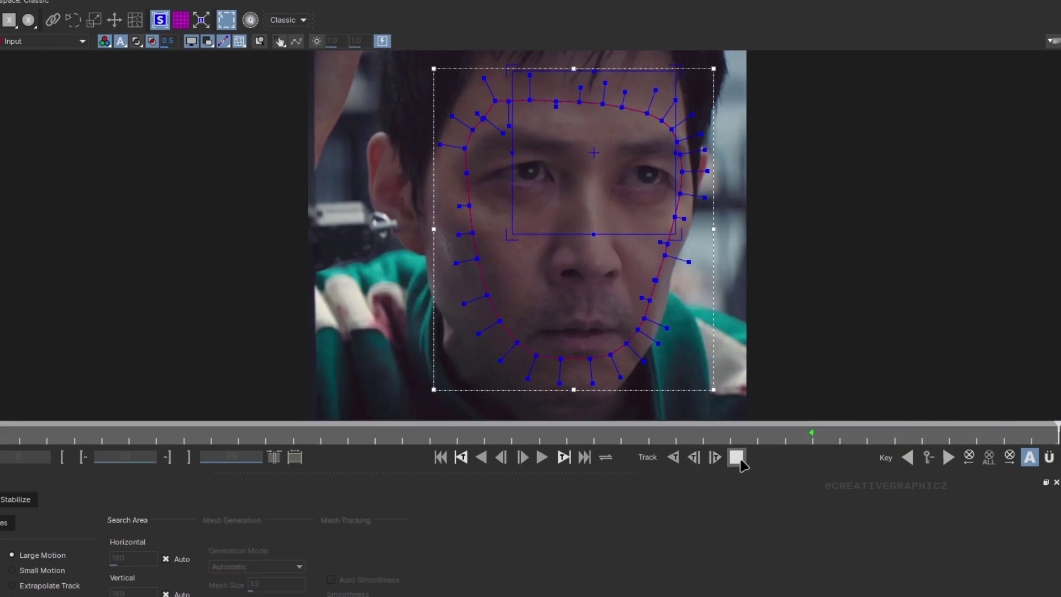
pyautogui.click(673, 460)
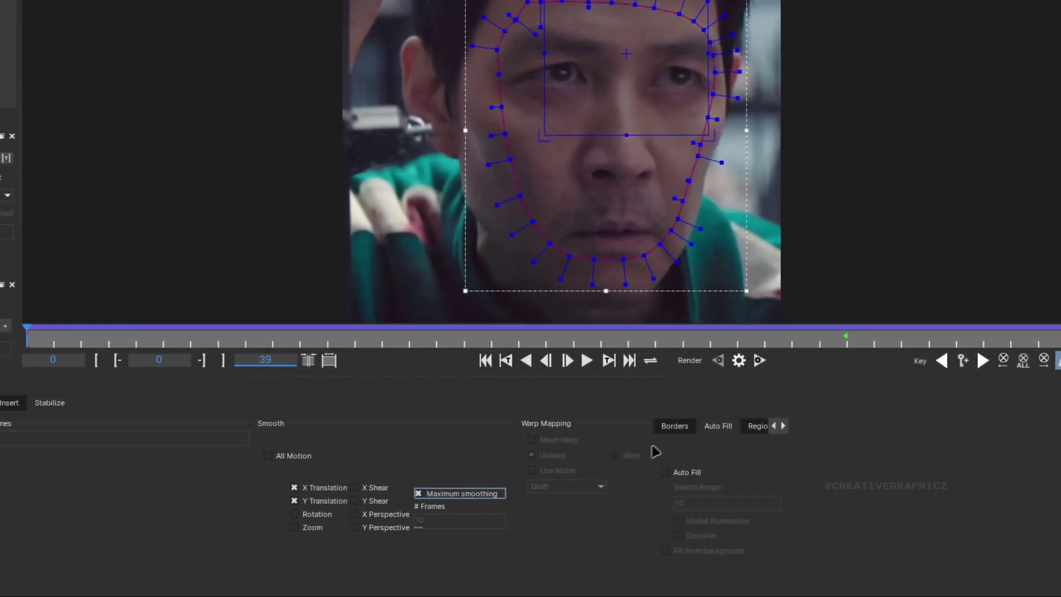
# - Use the Centre option for the stabilization borders and play back the tracked shot
pyautogui.click(685, 428)
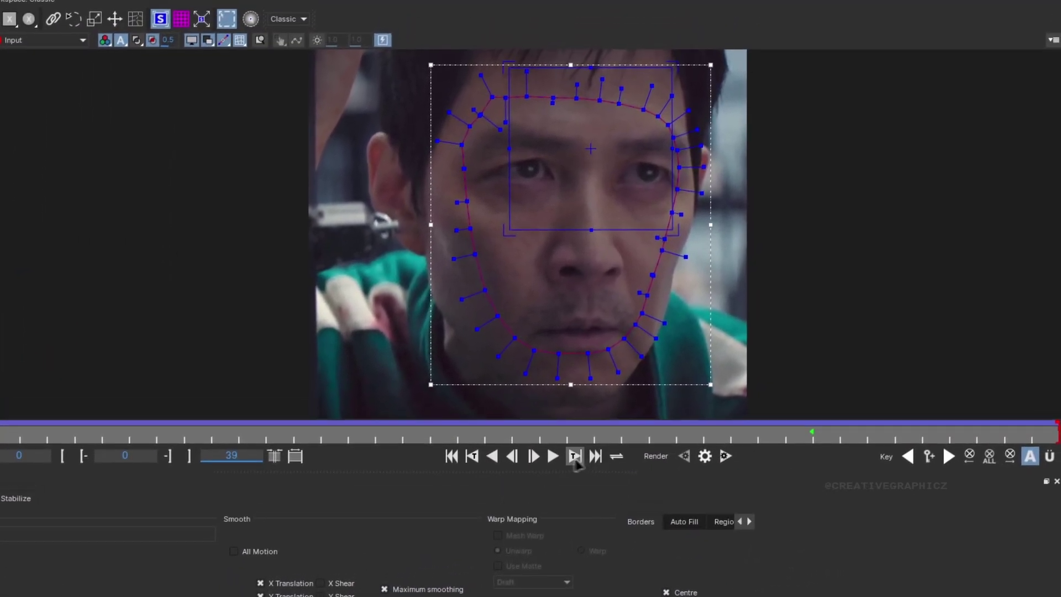
pyautogui.click(587, 360)
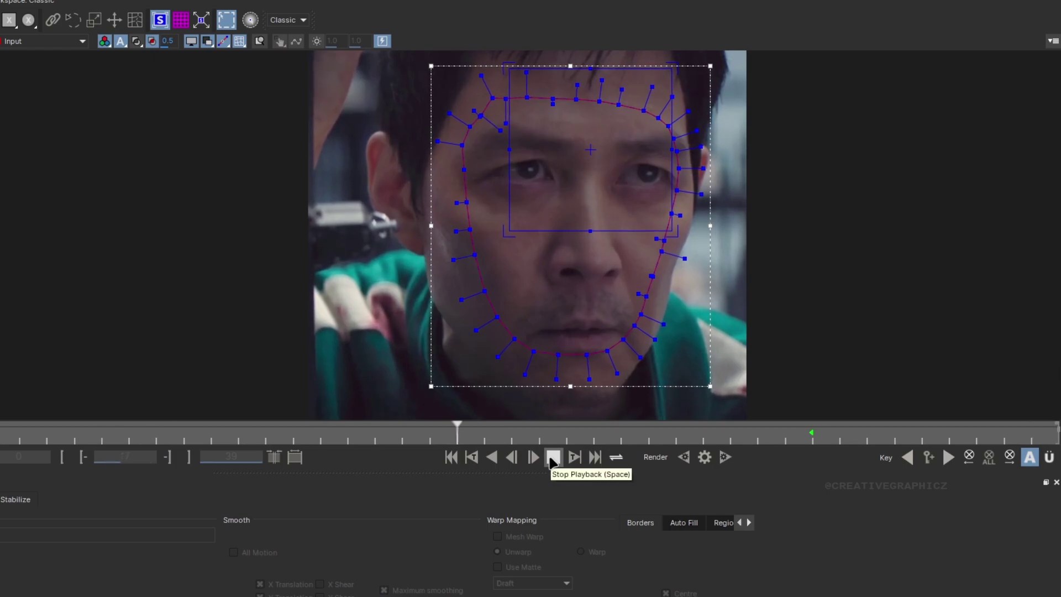
pyautogui.click(552, 458)
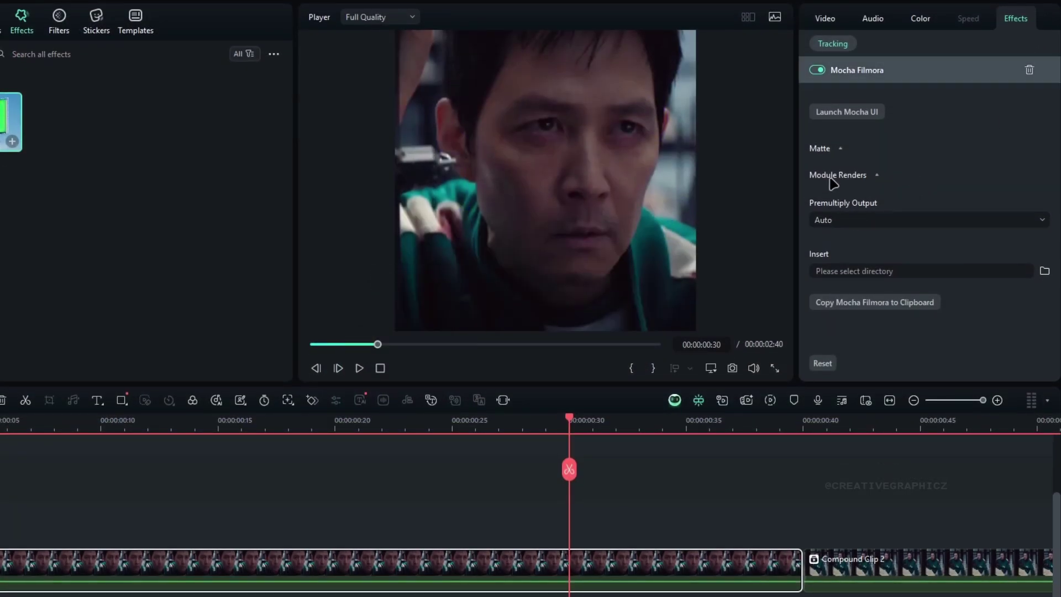
# - Set the Mocha Filmora render module to Lens: Distort, turn rendering on, and scrub the first compound clip to preview it
pyautogui.click(831, 179)
pyautogui.click(847, 241)
pyautogui.click(846, 334)
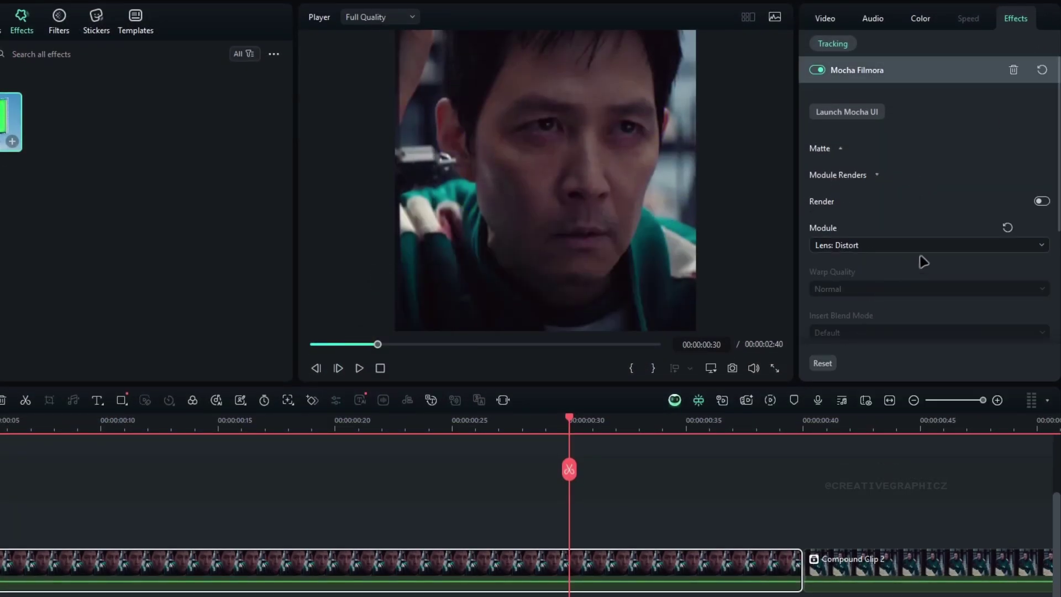
pyautogui.click(1042, 202)
pyautogui.moveTo(596, 419); pyautogui.dragTo(224, 500)
pyautogui.click(889, 400)
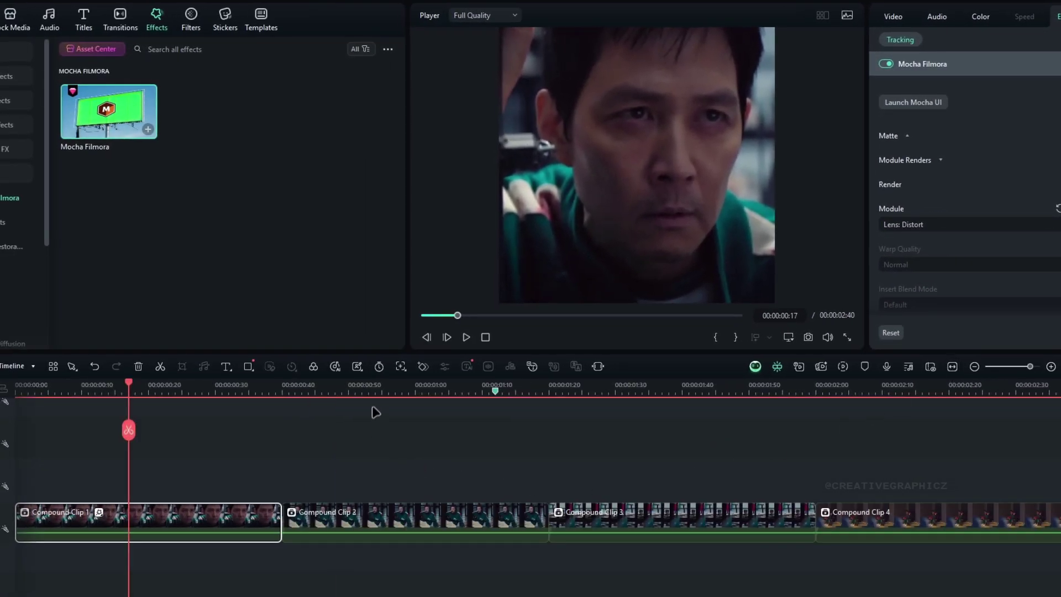
pyautogui.moveTo(376, 412); pyautogui.dragTo(428, 462)
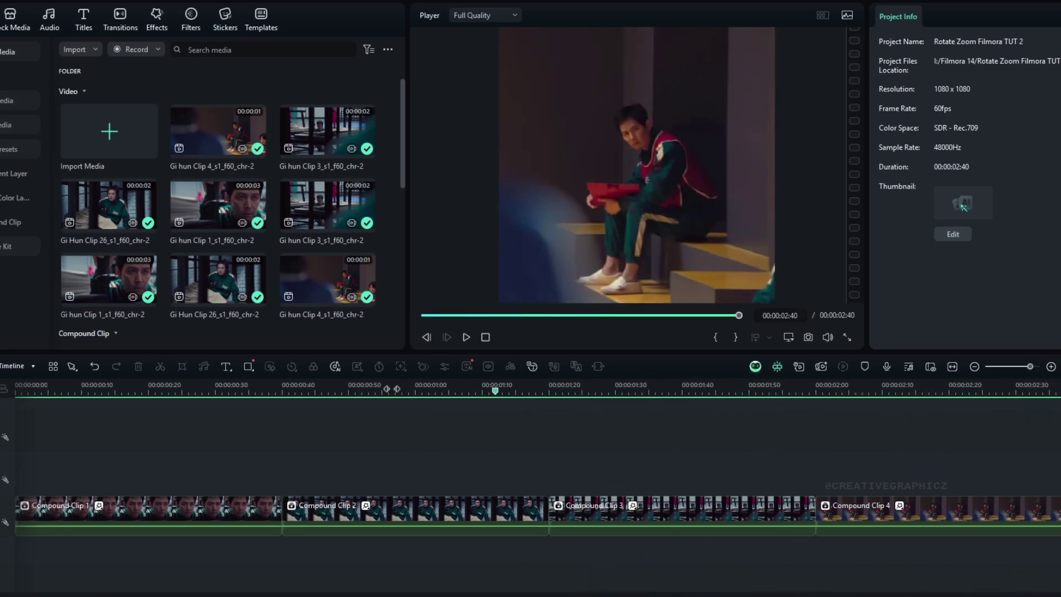
# - Nest Compound Clip 1 and Compound Clip 2 each inside a new compound clip
pyautogui.moveTo(392, 388); pyautogui.dragTo(169, 417)
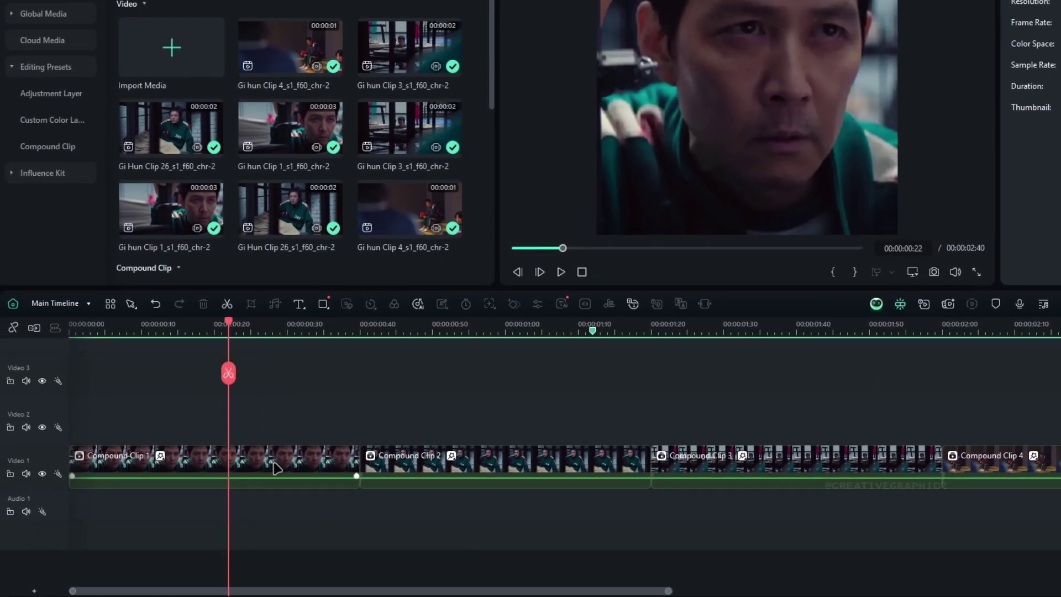
pyautogui.click(275, 469)
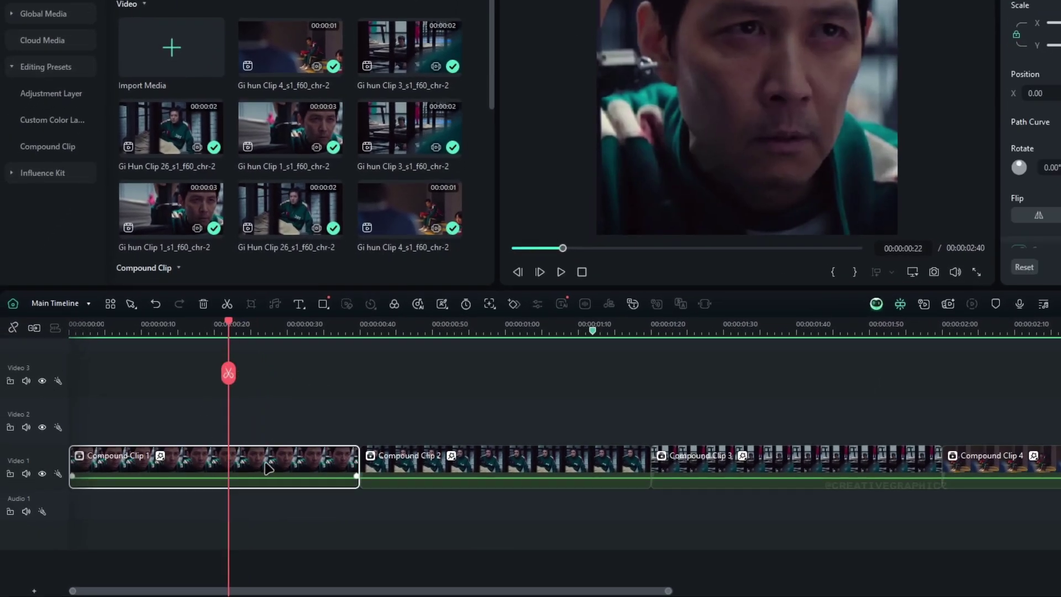
pyautogui.hotkey('alt', 'g')
pyautogui.press('Return')
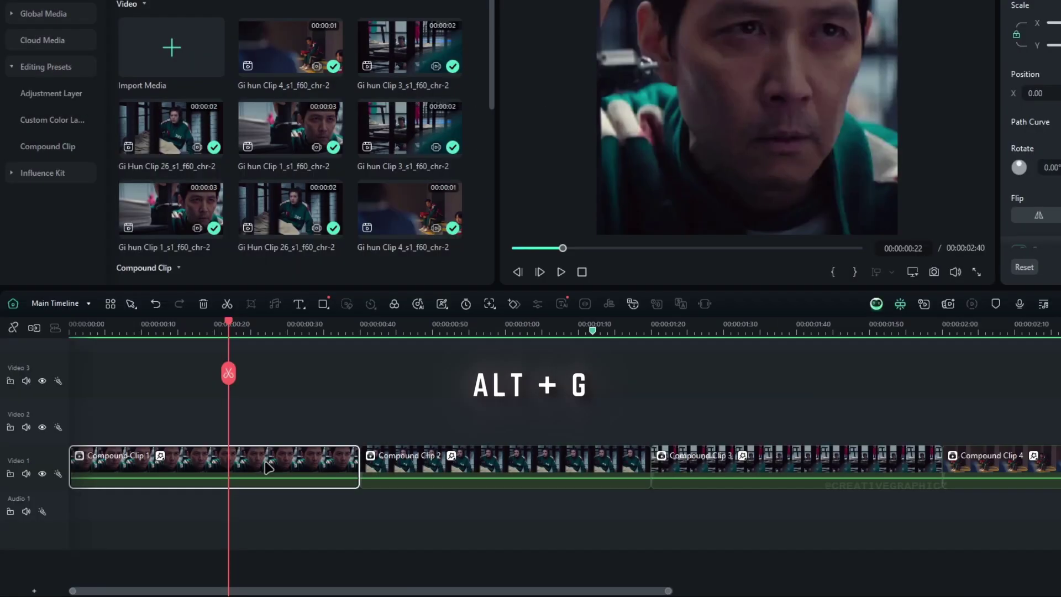
pyautogui.click(519, 461)
pyautogui.hotkey('alt', 'g')
pyautogui.press('Return')
# - Nest Compound Clip 3 and Compound Clip 4 each inside a new compound clip
pyautogui.click(784, 464)
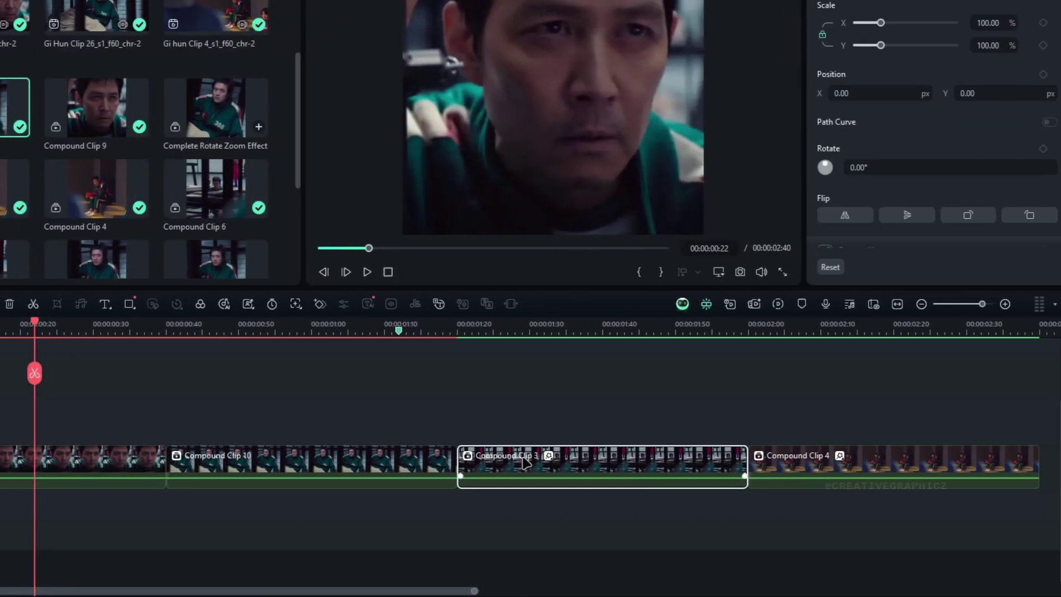
pyautogui.hotkey('alt', 'g')
pyautogui.press('Return')
pyautogui.click(965, 467)
pyautogui.hotkey('alt', 'g')
pyautogui.press('Return')
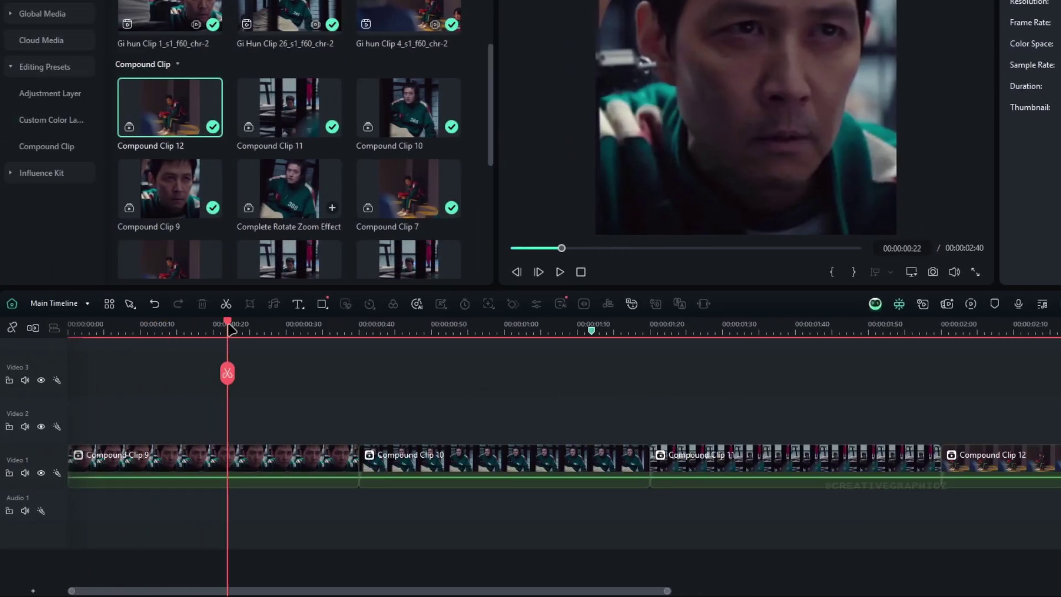
# - Move the playhead to the start of the timeline and add a keyframe to the first compound clip
pyautogui.moveTo(231, 329); pyautogui.dragTo(77, 356)
pyautogui.click(167, 459)
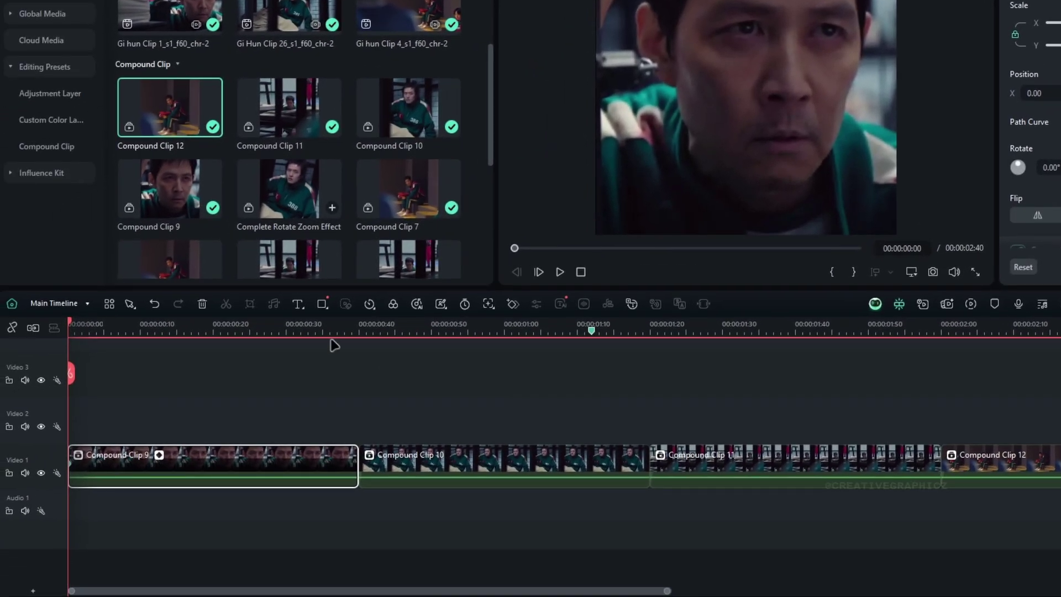
# - Check the end of the first compound clip, return the playhead to 00:00:00:04, and expand the clip's keyframe lanes
pyautogui.moveTo(129, 425); pyautogui.dragTo(155, 428)
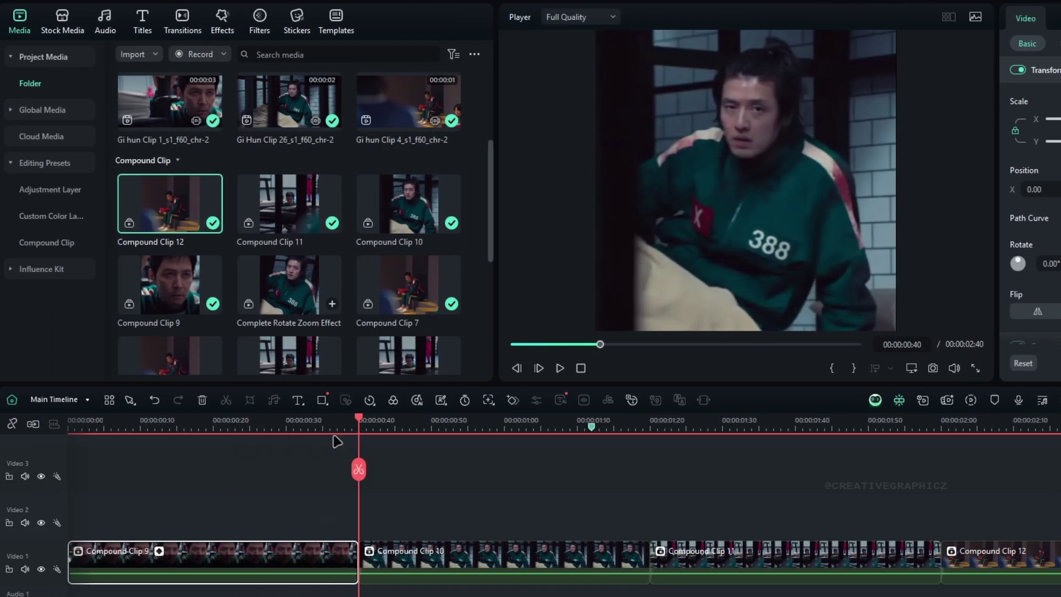
pyautogui.moveTo(359, 469); pyautogui.dragTo(97, 466)
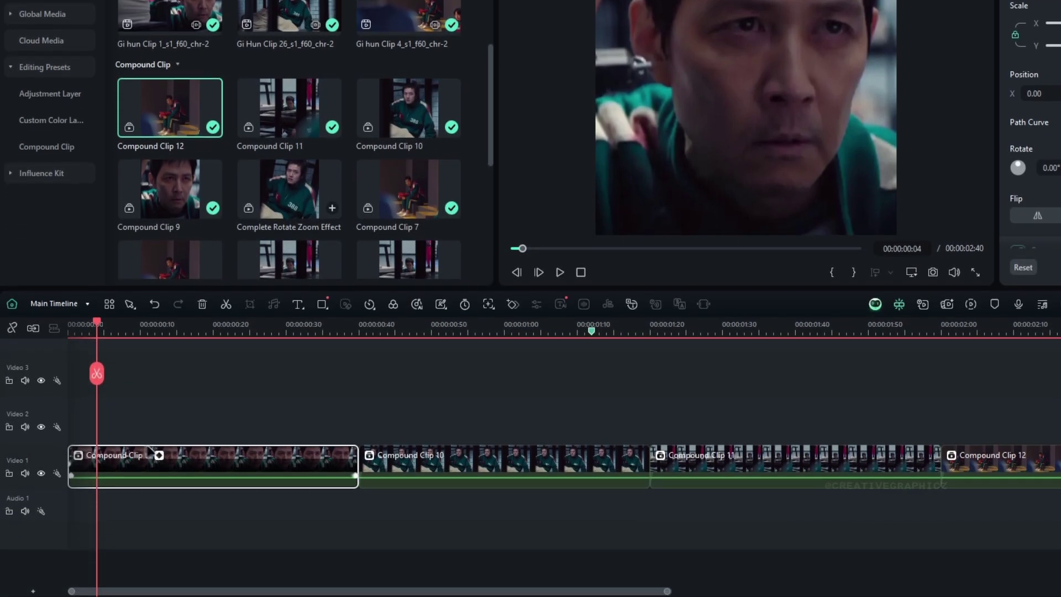
pyautogui.click(159, 551)
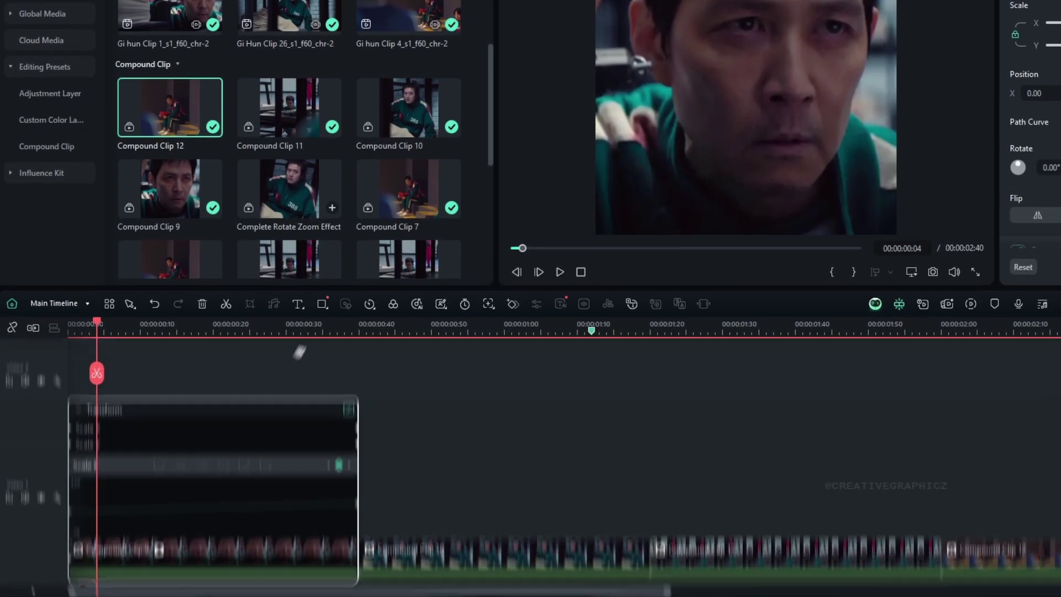
# - Ease the first compound clip's Scale Y curve, placing its curve handles at about 00:00:00:09 and 00:00:00:34
pyautogui.scroll(3, 226, 510)
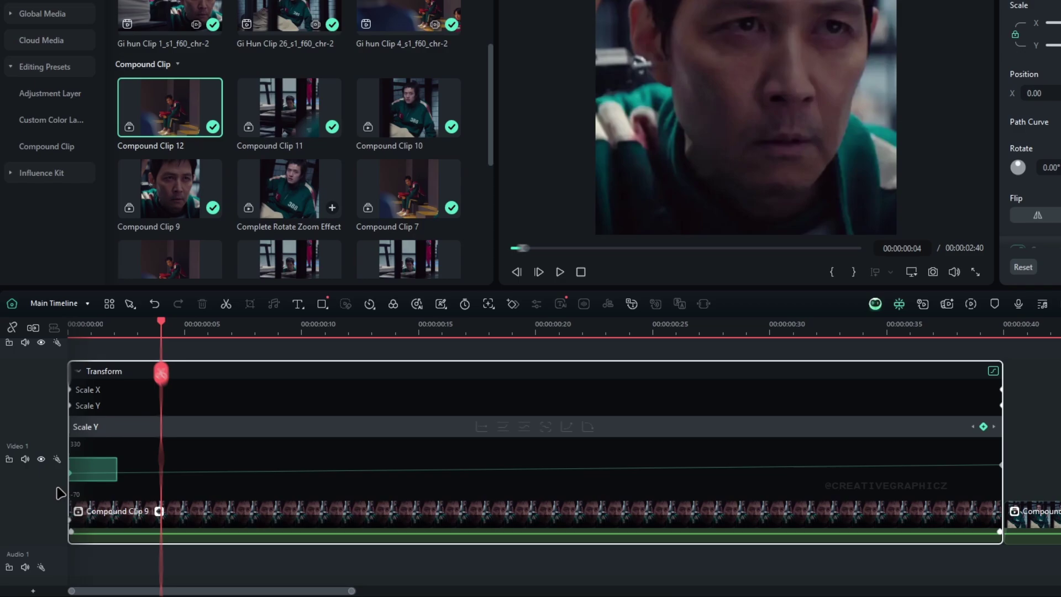
pyautogui.moveTo(61, 493); pyautogui.dragTo(62, 474)
pyautogui.rightClick(69, 473)
pyautogui.click(153, 373)
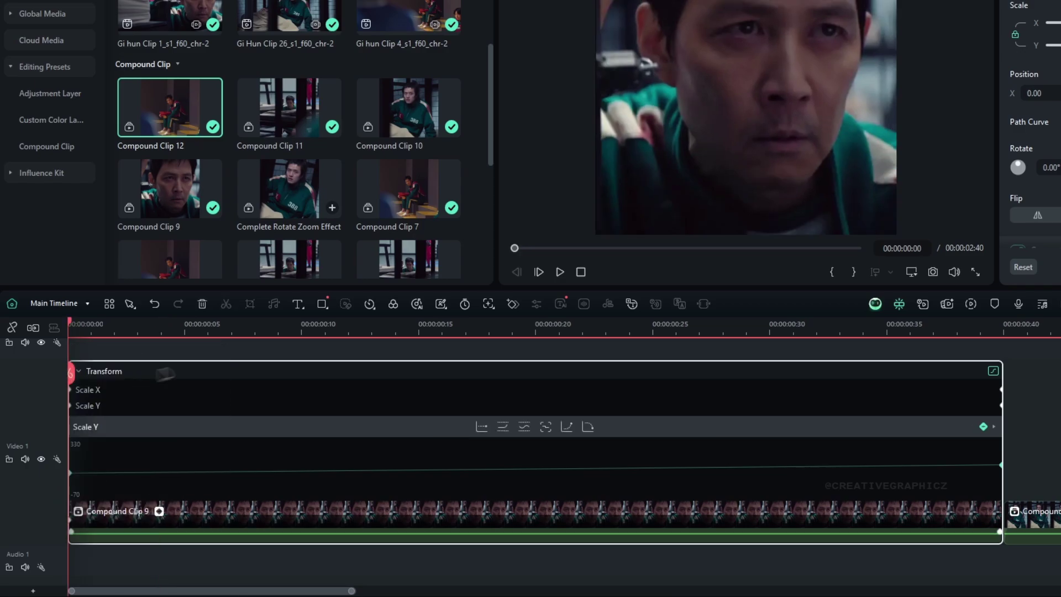
pyautogui.click(521, 427)
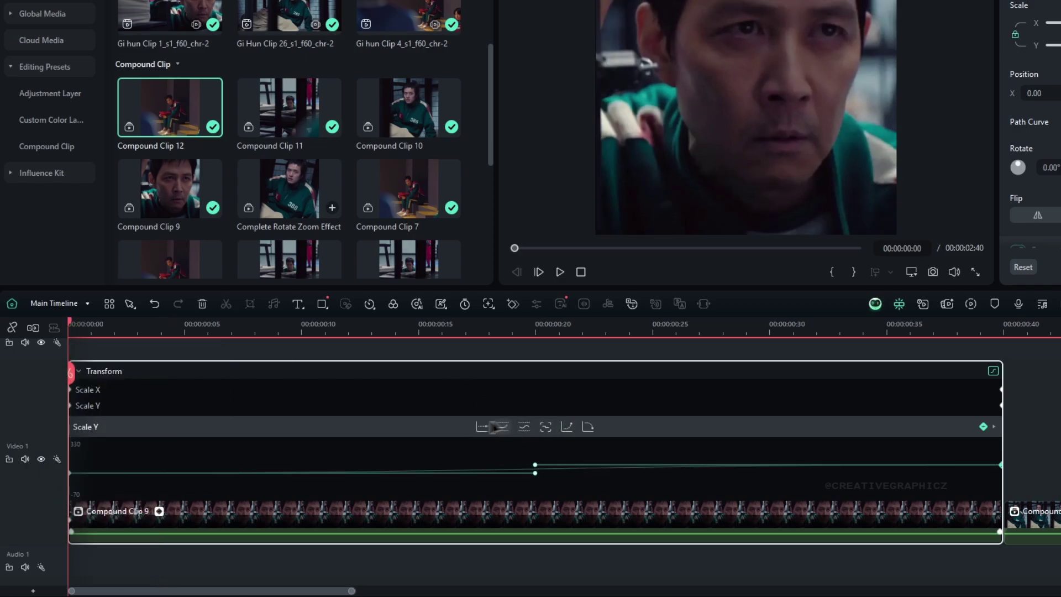
pyautogui.moveTo(535, 474); pyautogui.dragTo(304, 471)
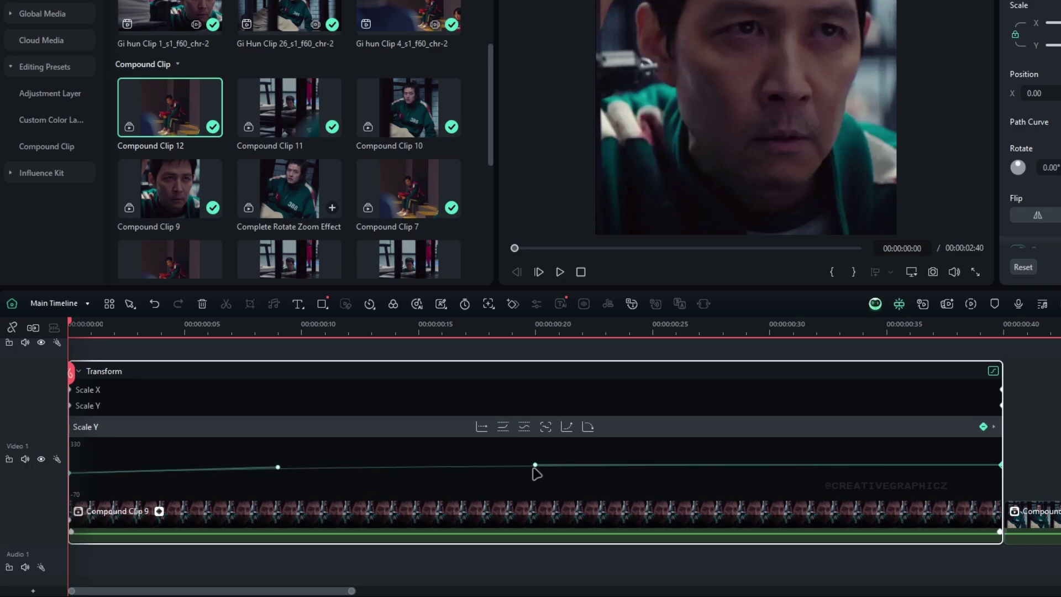
pyautogui.moveTo(706, 467); pyautogui.dragTo(882, 472)
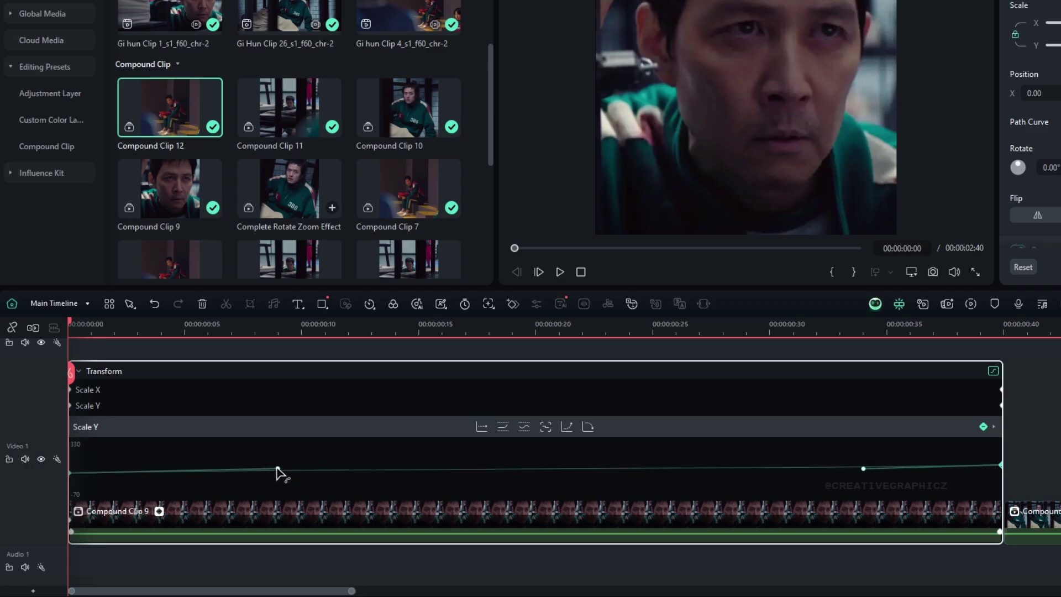
# - Play the first compound clip from its start to check the eased zoom
pyautogui.moveTo(663, 331); pyautogui.dragTo(393, 329)
pyautogui.press('space')
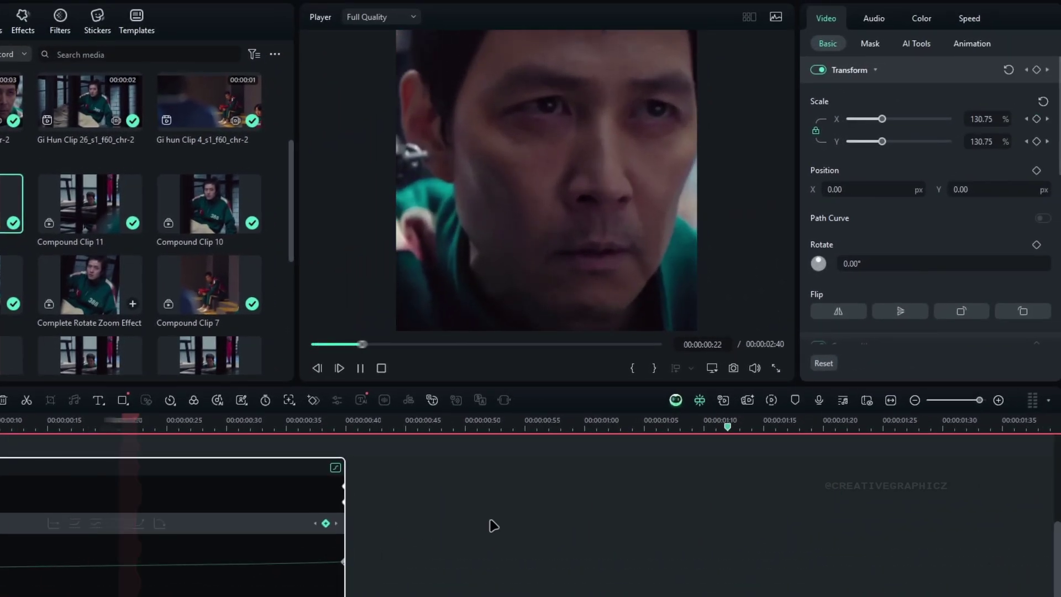
pyautogui.press('space')
pyautogui.moveTo(24, 426); pyautogui.dragTo(0, 425)
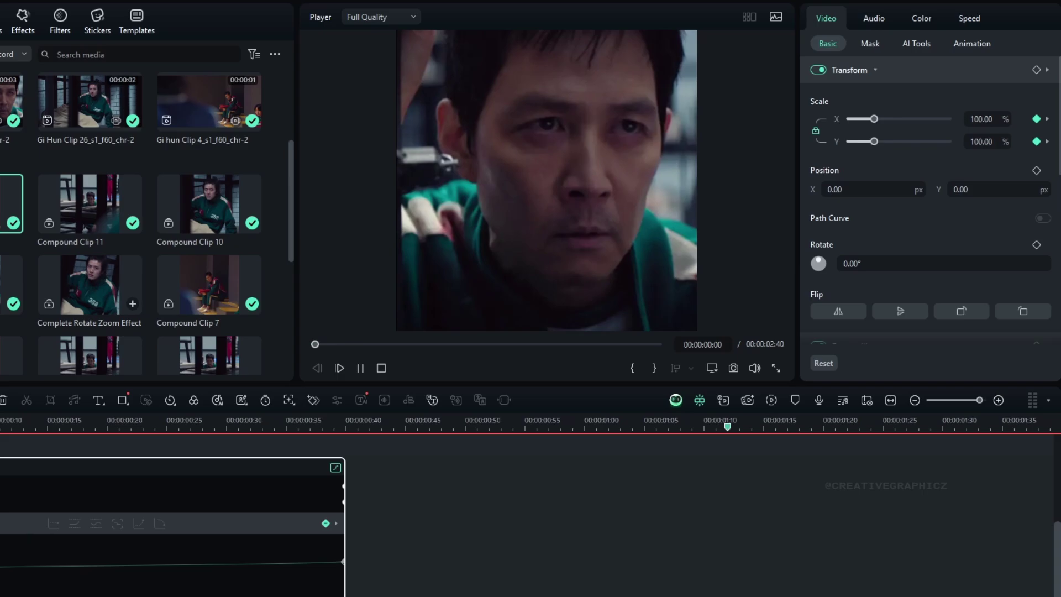
pyautogui.press('space')
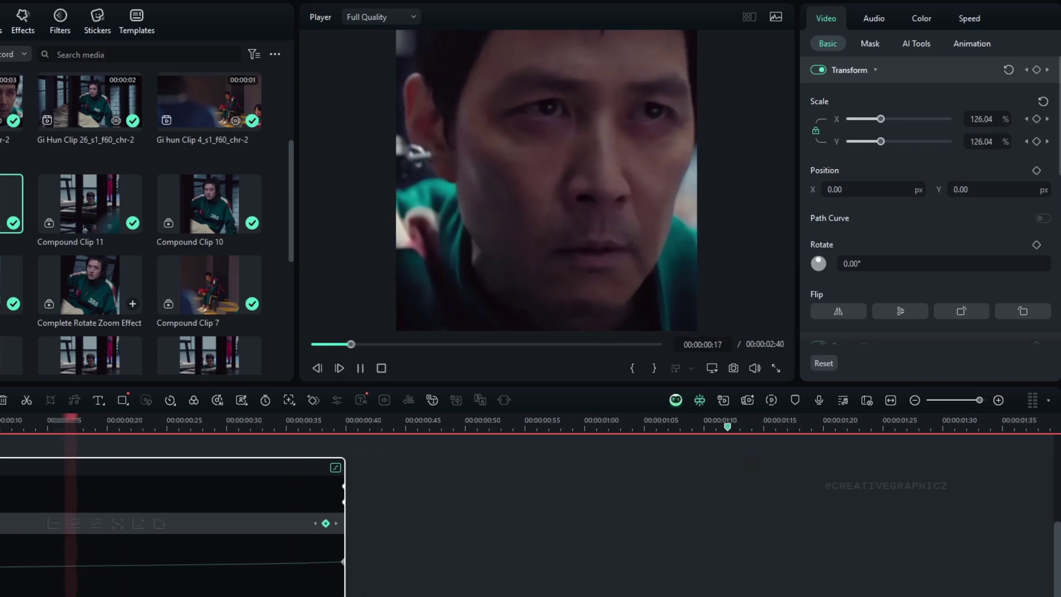
pyautogui.press('space')
# - Add a Rotate keyframe at the first compound clip's start and set Rotate to 20° at its end, 00:00:00:40
pyautogui.moveTo(119, 326); pyautogui.dragTo(36, 348)
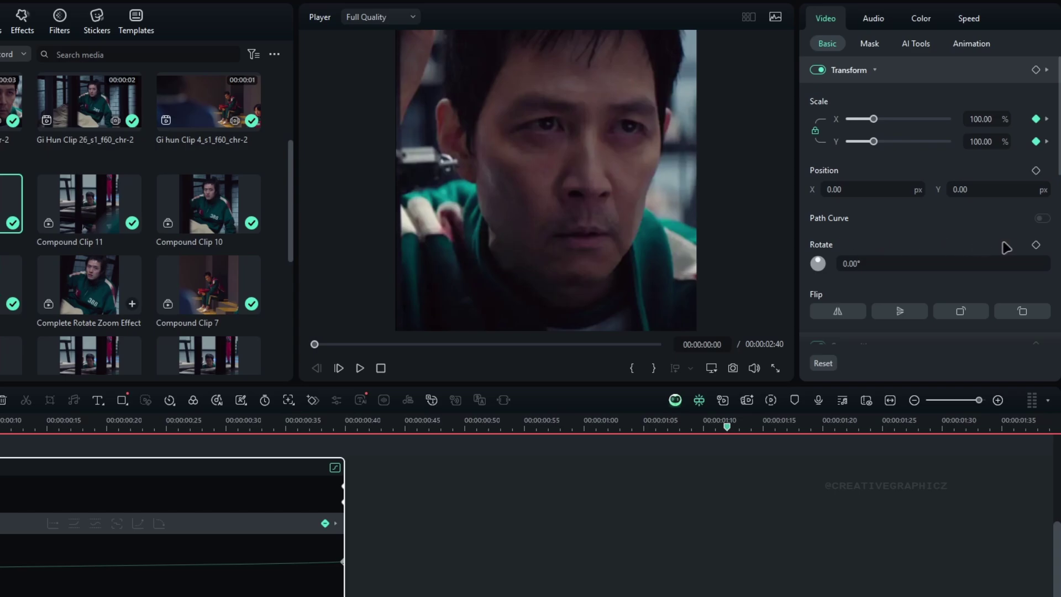
pyautogui.click(1035, 246)
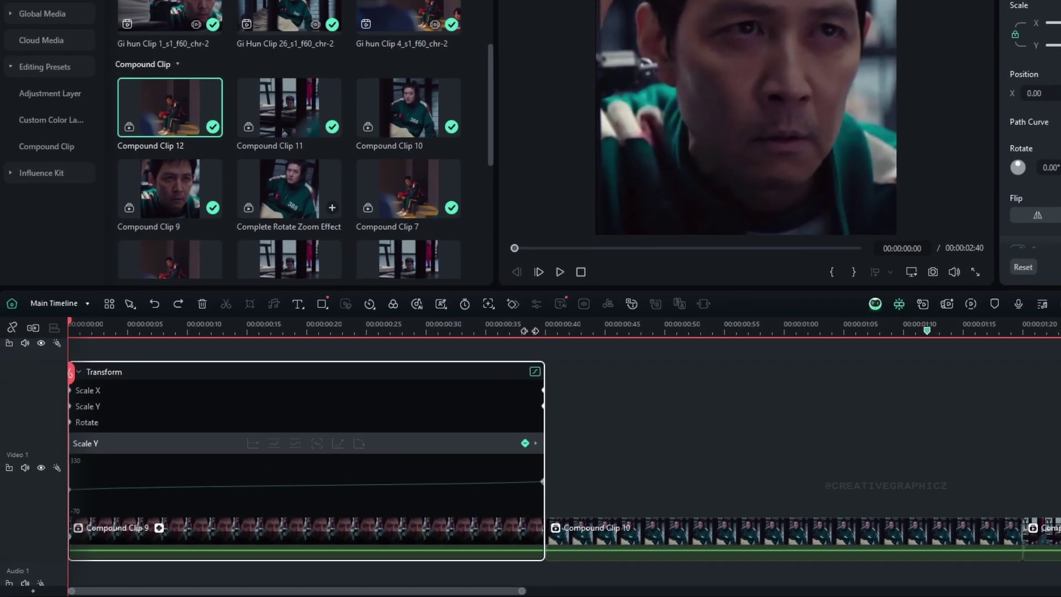
pyautogui.moveTo(529, 330); pyautogui.dragTo(538, 330)
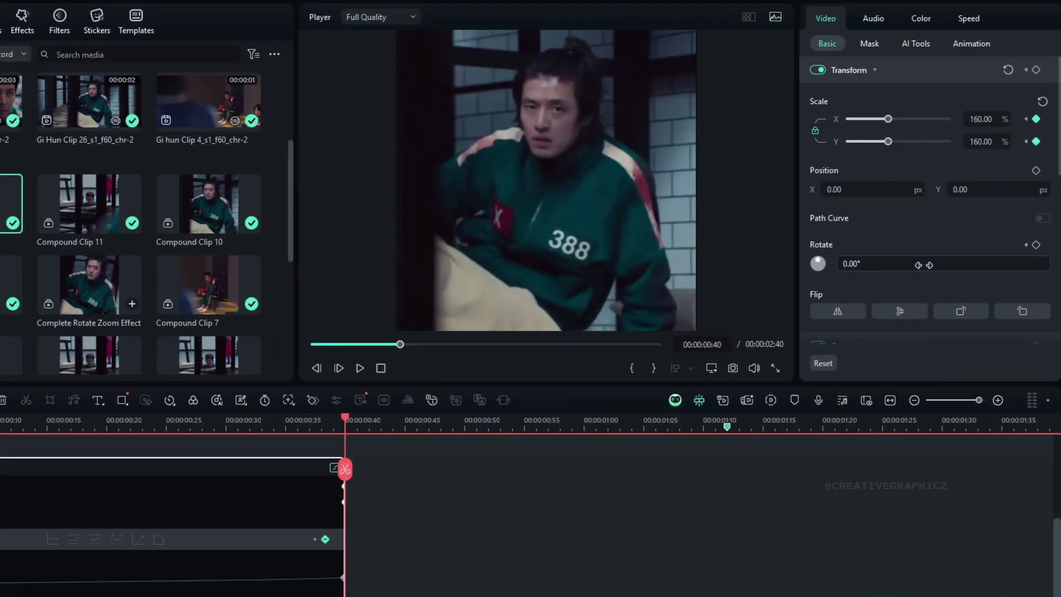
pyautogui.click(922, 265)
pyautogui.write('20')
pyautogui.press('Return')
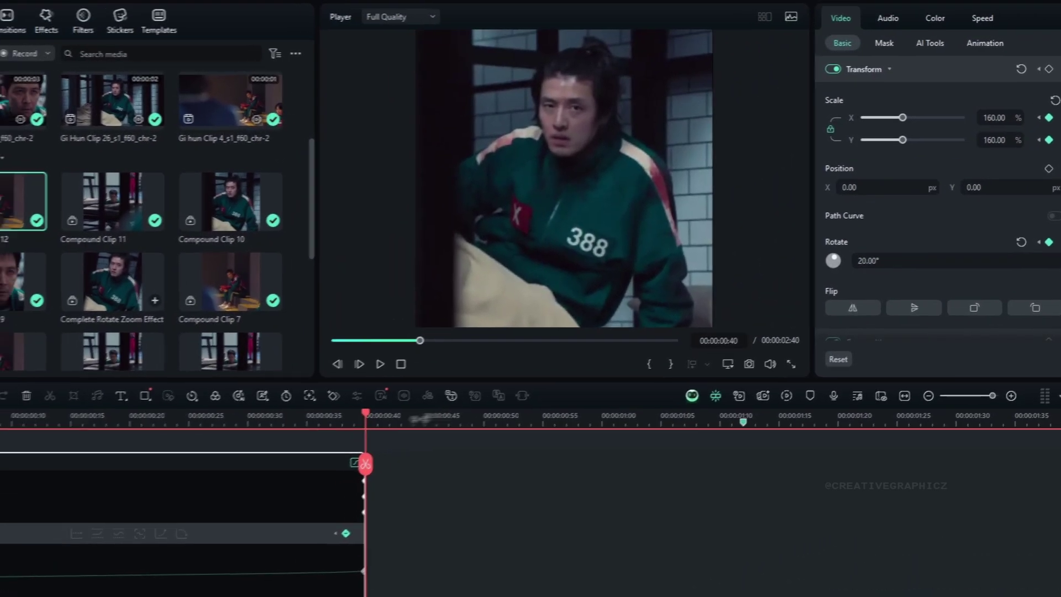
# - Show the Rotate graph of the first compound clip and ease its curve with handles at about 00:00:00:08 and 00:00:00:33
pyautogui.moveTo(345, 420); pyautogui.dragTo(15, 421)
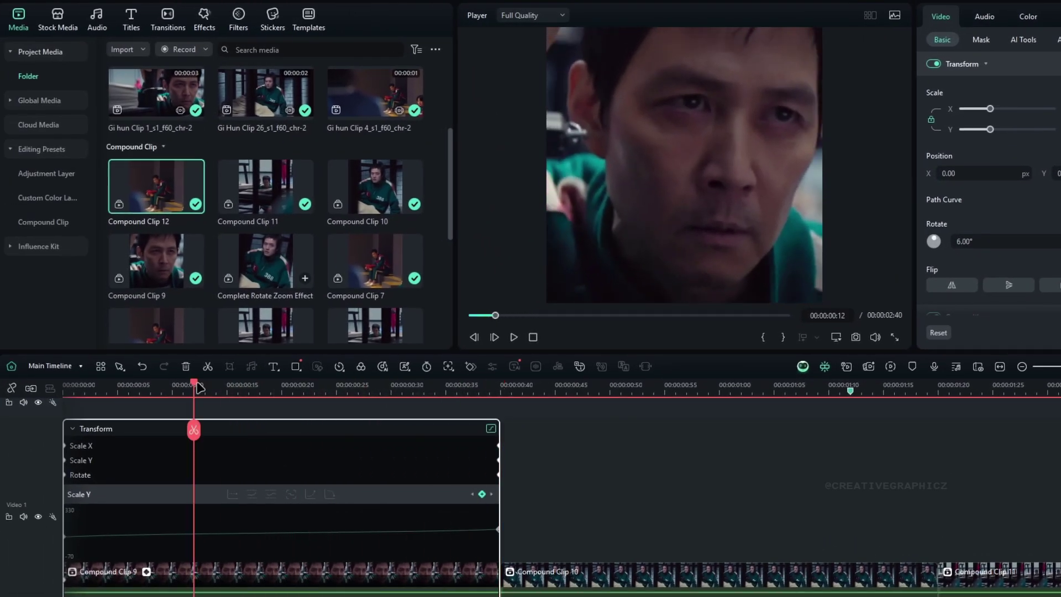
pyautogui.moveTo(200, 388); pyautogui.dragTo(63, 469)
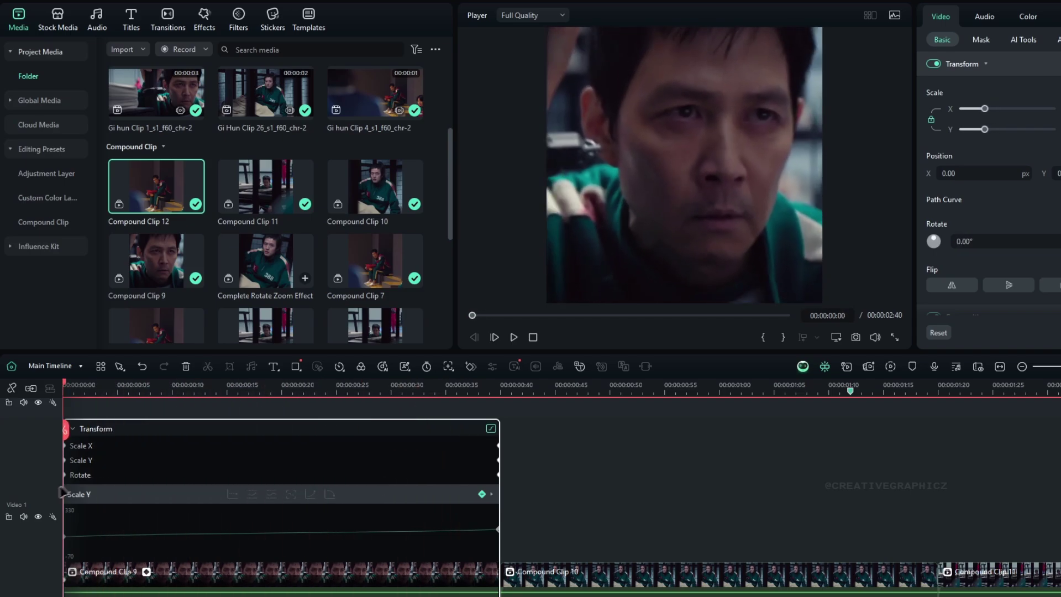
pyautogui.click(90, 475)
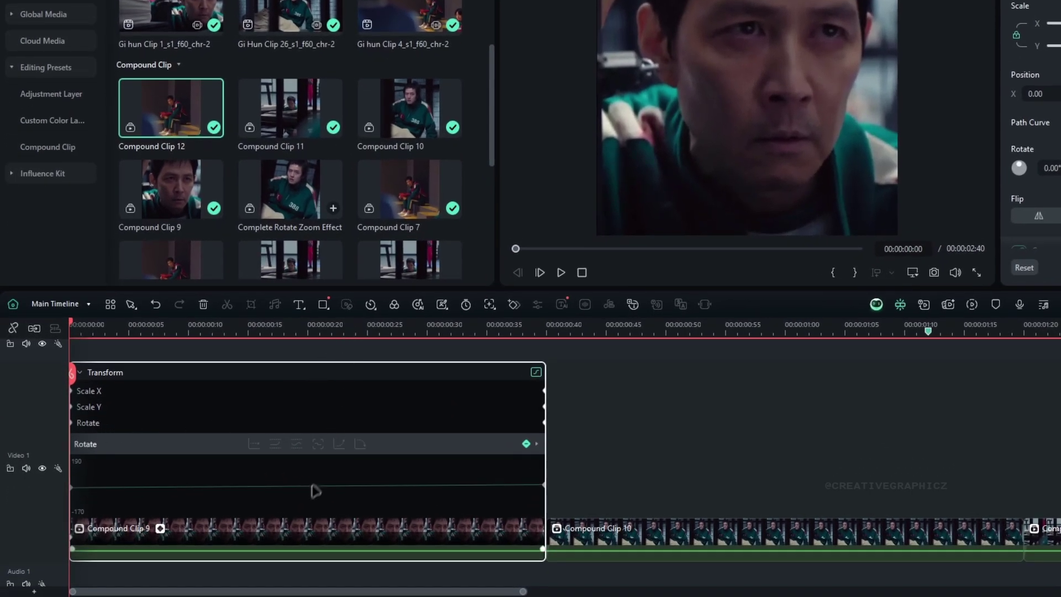
pyautogui.scroll(2, 340, 523)
pyautogui.scroll(-1, 536, 462)
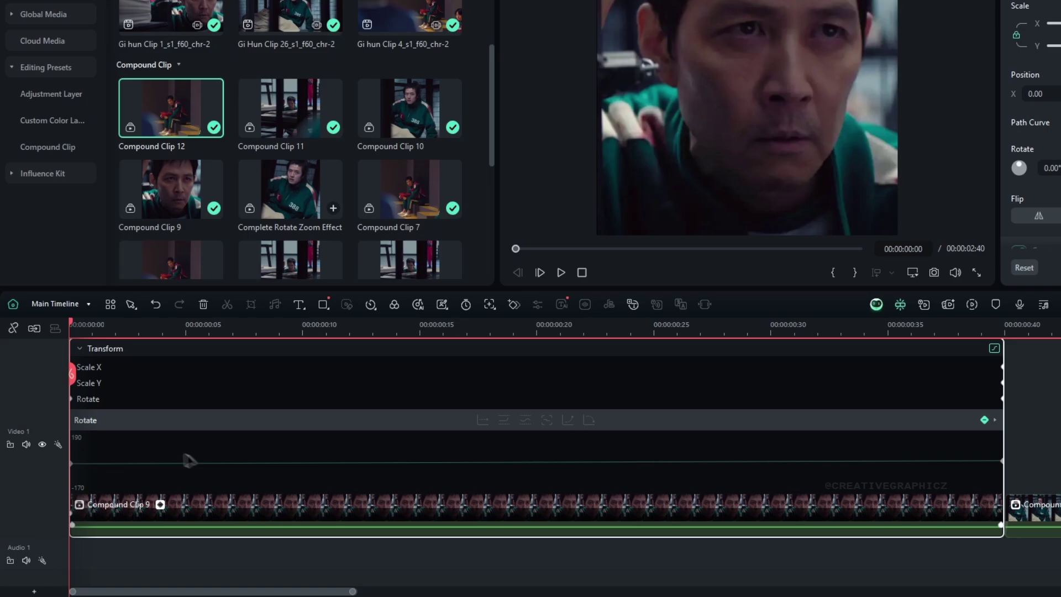
pyautogui.rightClick(71, 463)
pyautogui.click(111, 492)
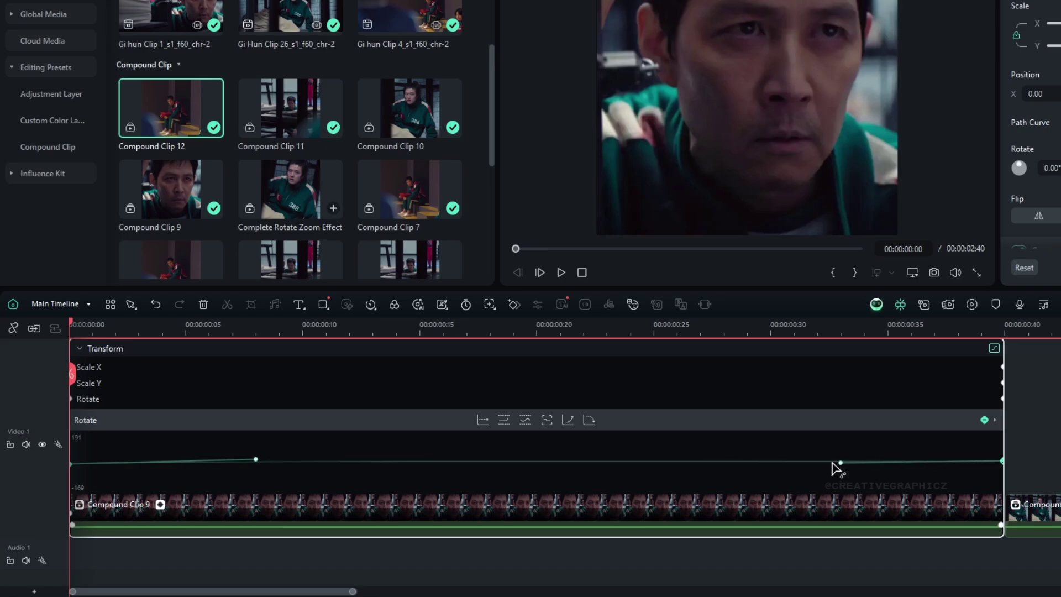
# - Preview the rotation and move the Rotate curve's end handle to about 00:00:00:30
pyautogui.press('space')
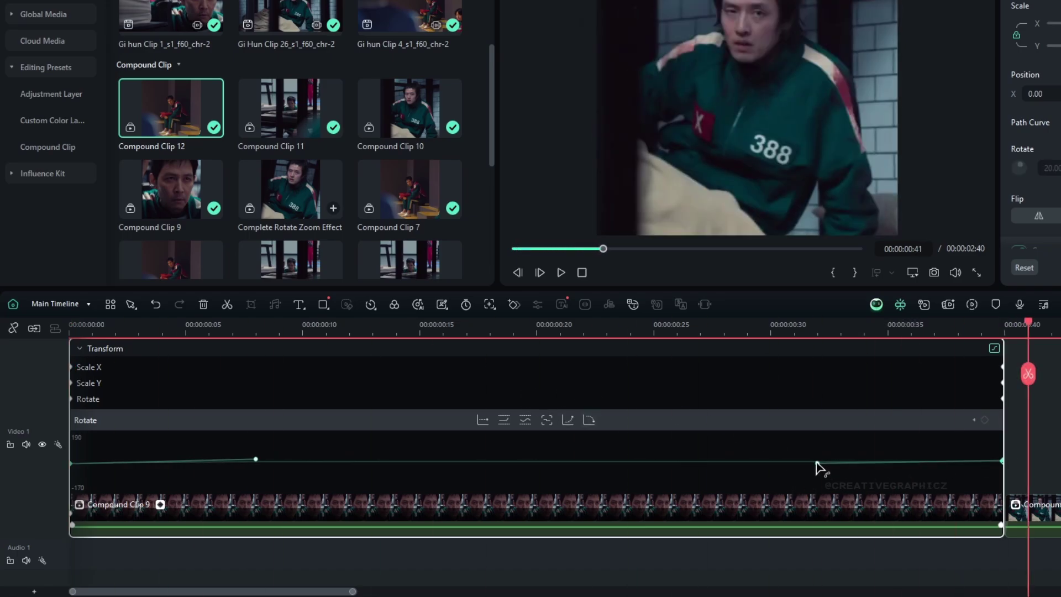
pyautogui.moveTo(758, 323); pyautogui.dragTo(70, 331)
pyautogui.press('space')
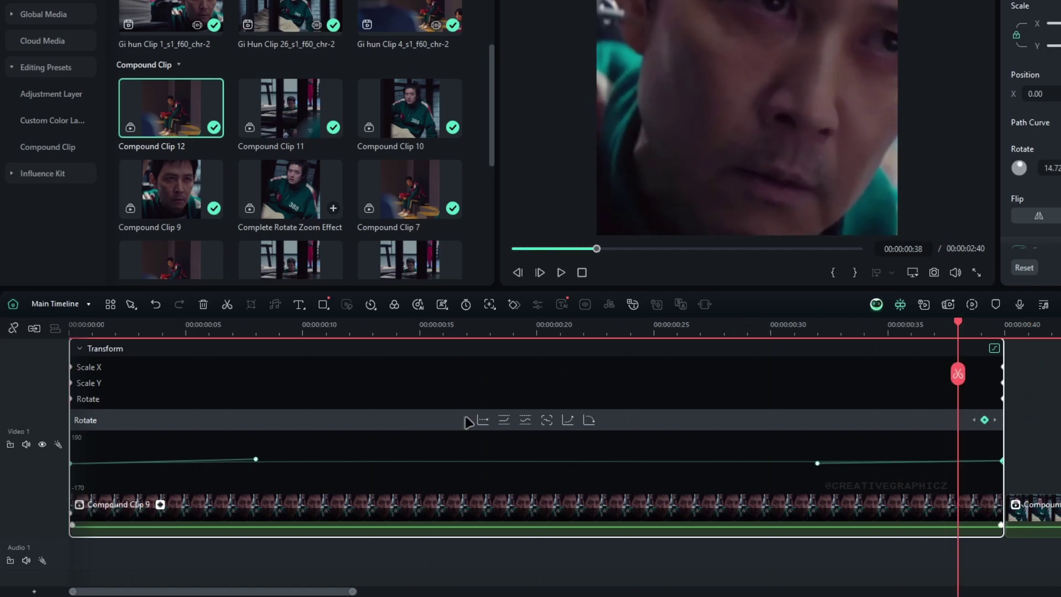
pyautogui.moveTo(817, 463); pyautogui.dragTo(770, 461)
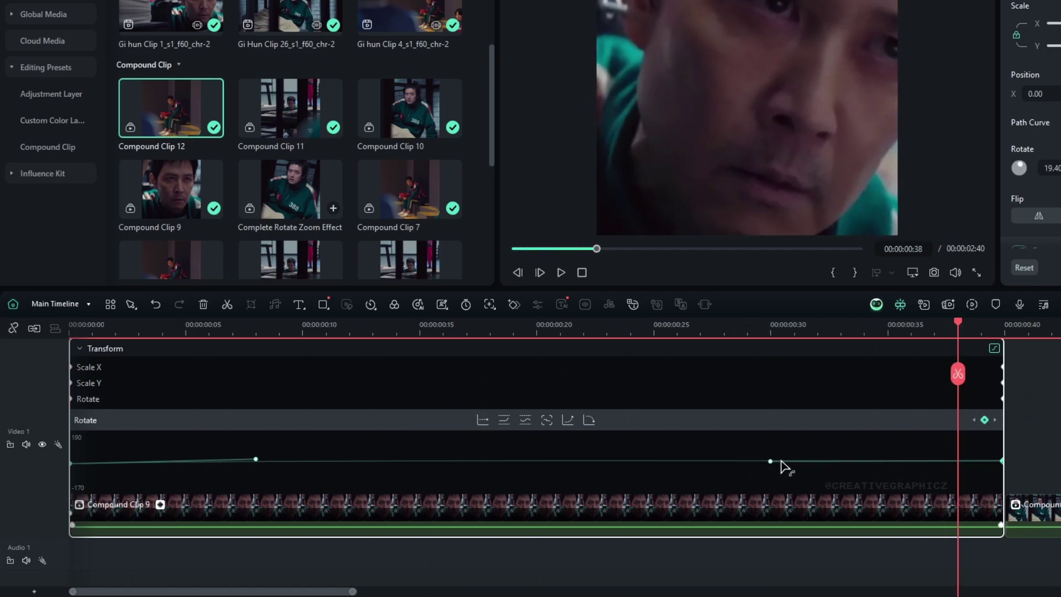
# - Replay parts of the rotation and fine-tune the Rotate curve, settling its start handle at about 00:00:00:08
pyautogui.click(656, 326)
pyautogui.press('space')
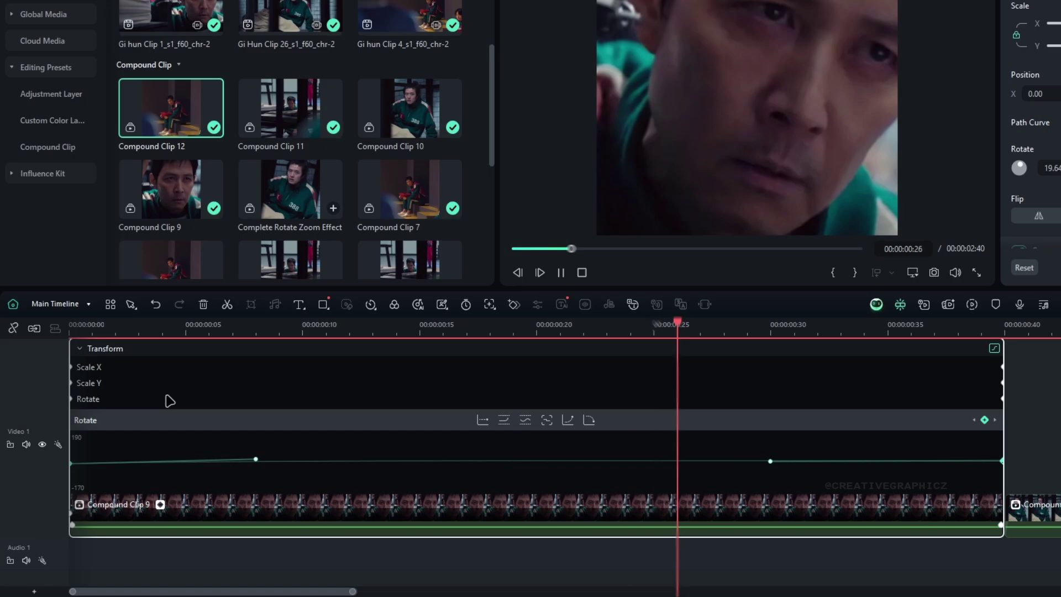
pyautogui.click(279, 330)
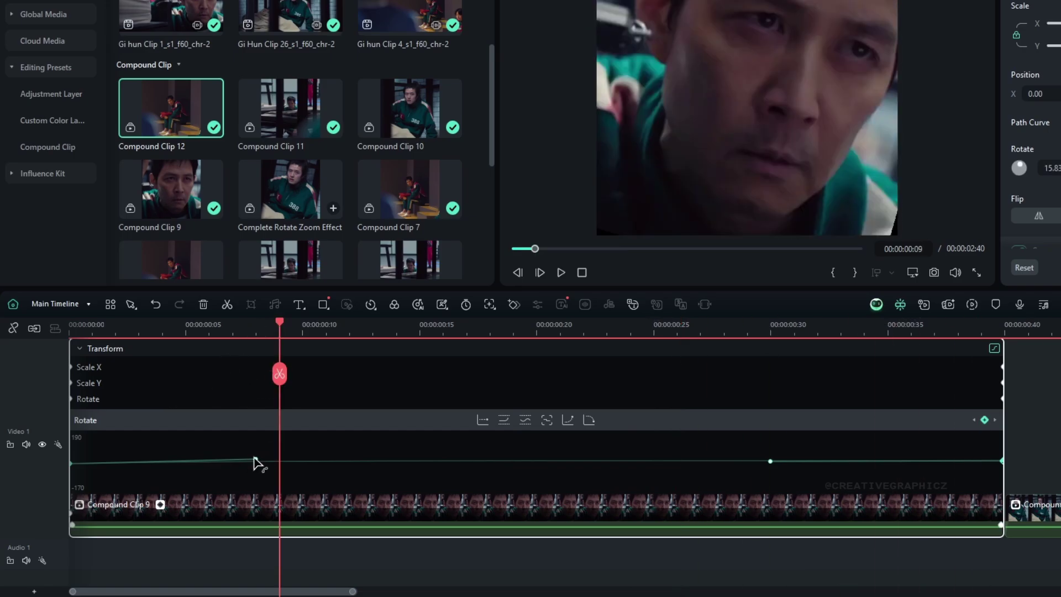
pyautogui.moveTo(256, 463); pyautogui.dragTo(409, 464)
pyautogui.press('space')
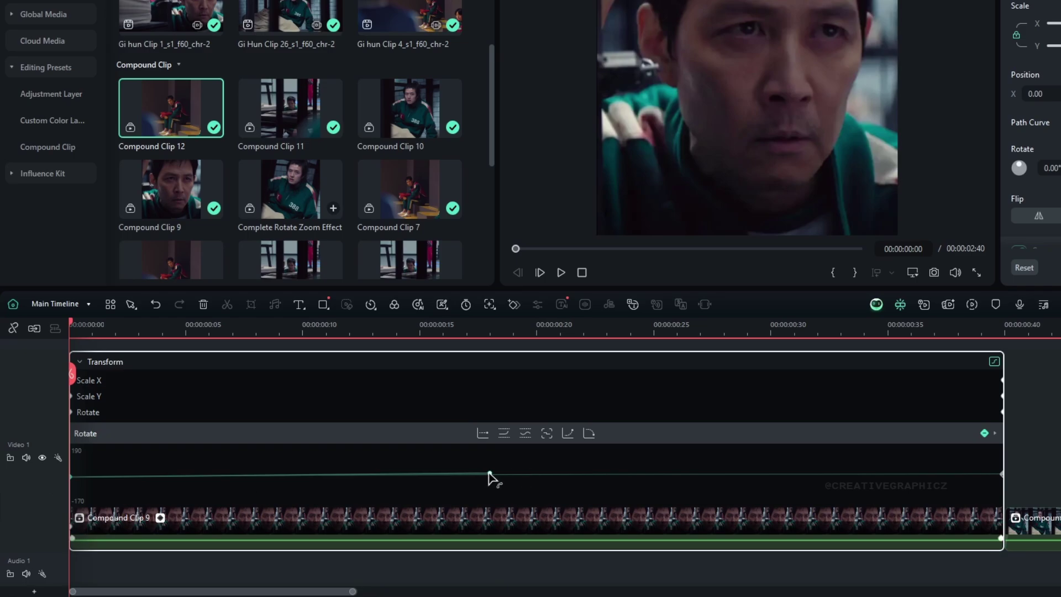
pyautogui.moveTo(489, 474); pyautogui.dragTo(250, 472)
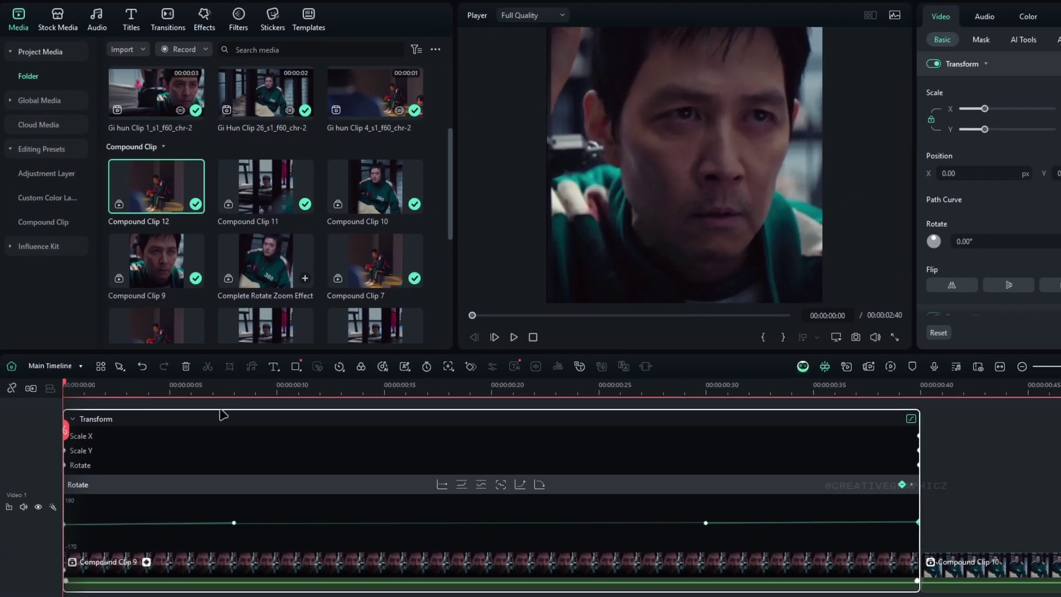
# - Play the first compound clip repeatedly from its start to check the combined zoom and rotation, ending at 00:00:00:16
pyautogui.press('space')
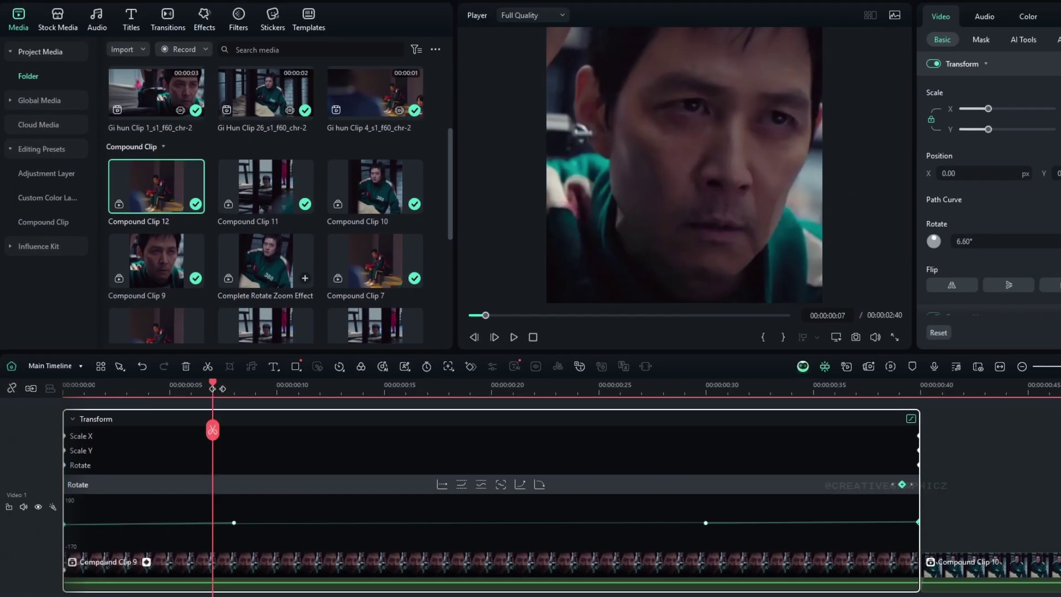
pyautogui.press('space')
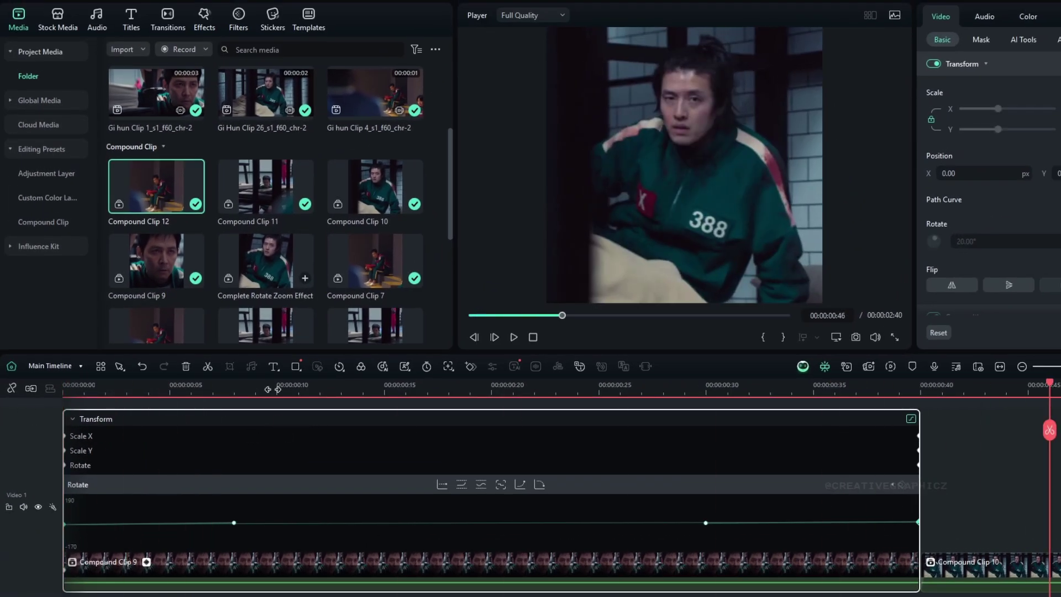
pyautogui.moveTo(272, 389); pyautogui.dragTo(63, 394)
pyautogui.press('space')
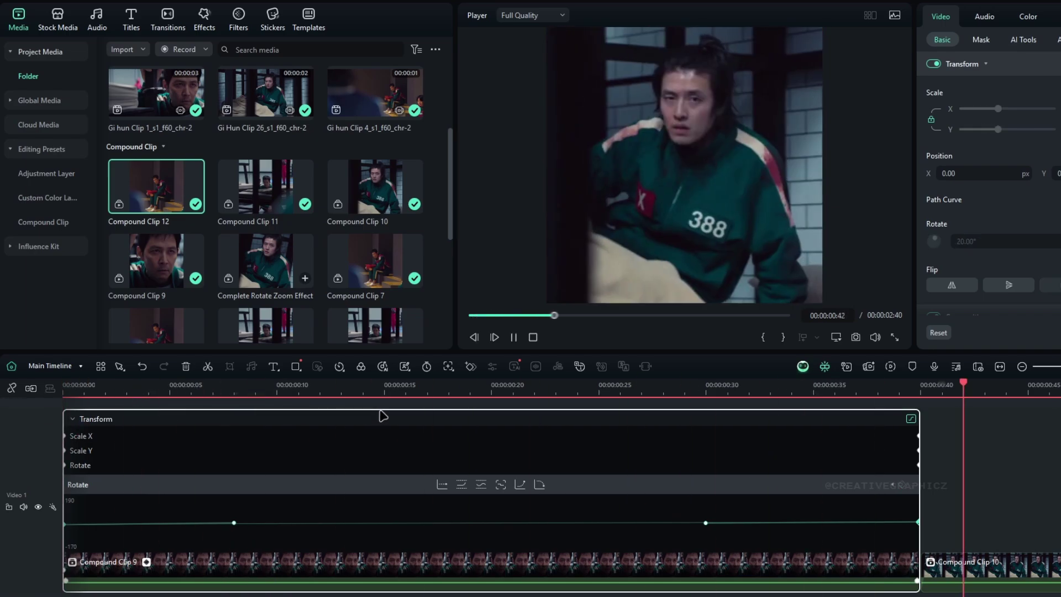
pyautogui.moveTo(293, 391); pyautogui.dragTo(19, 411)
pyautogui.press('space')
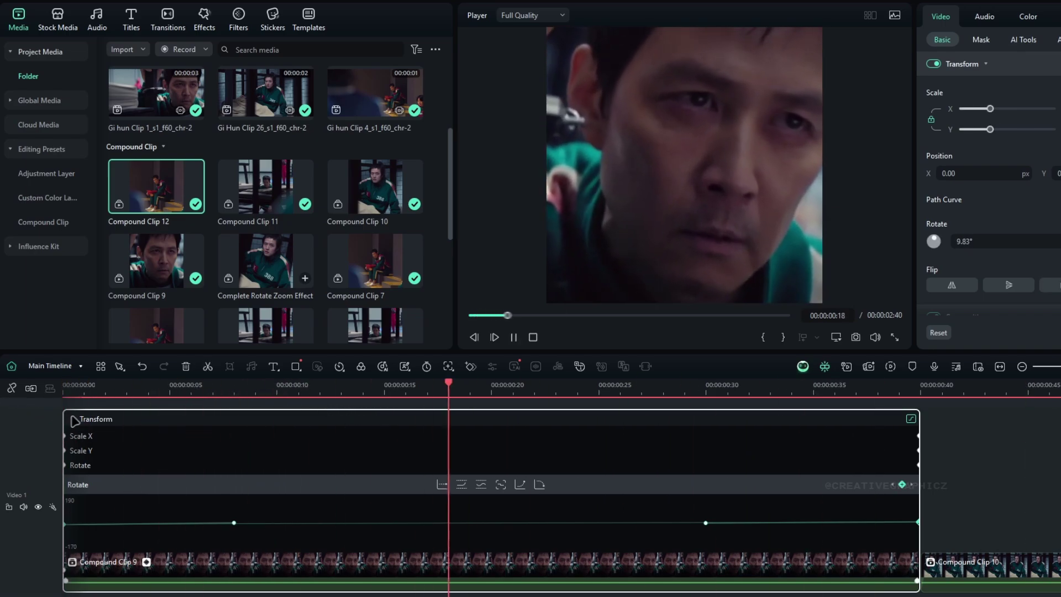
pyautogui.press('space')
pyautogui.moveTo(193, 386); pyautogui.dragTo(33, 495)
pyautogui.press('space')
pyautogui.press('space')
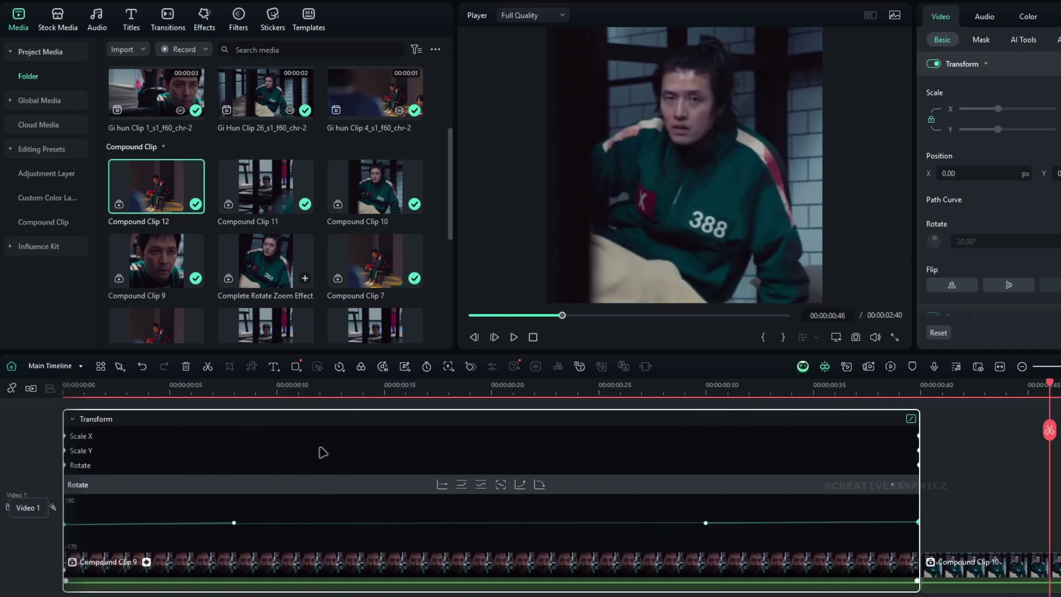
pyautogui.click(452, 386)
pyautogui.moveTo(458, 390); pyautogui.dragTo(359, 426)
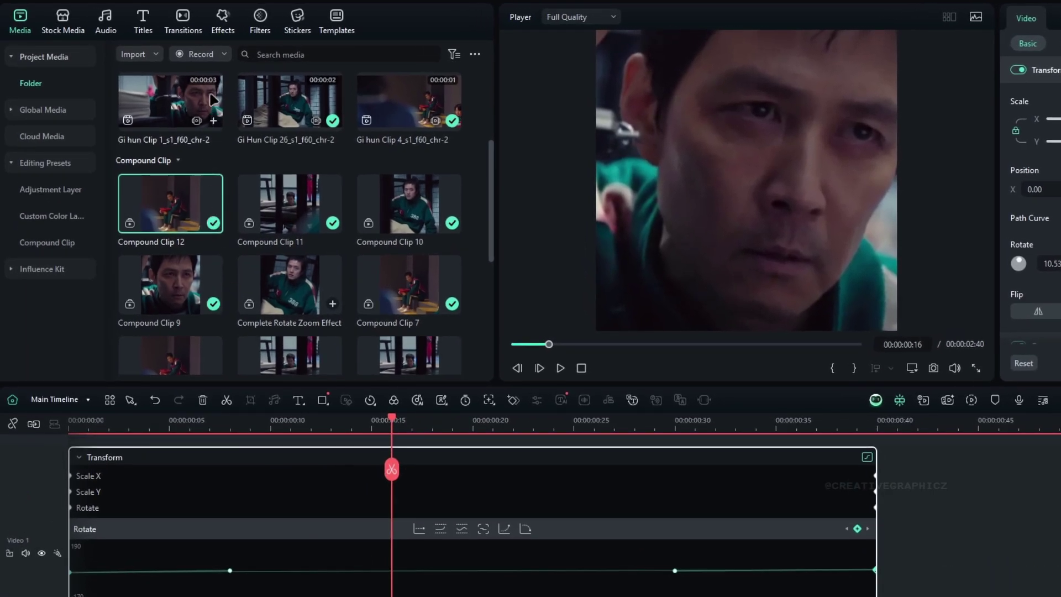
# - Search the effects for "rotate blur", apply Rotate Blur to the first compound clip, and show its effect settings
pyautogui.click(226, 27)
pyautogui.click(40, 84)
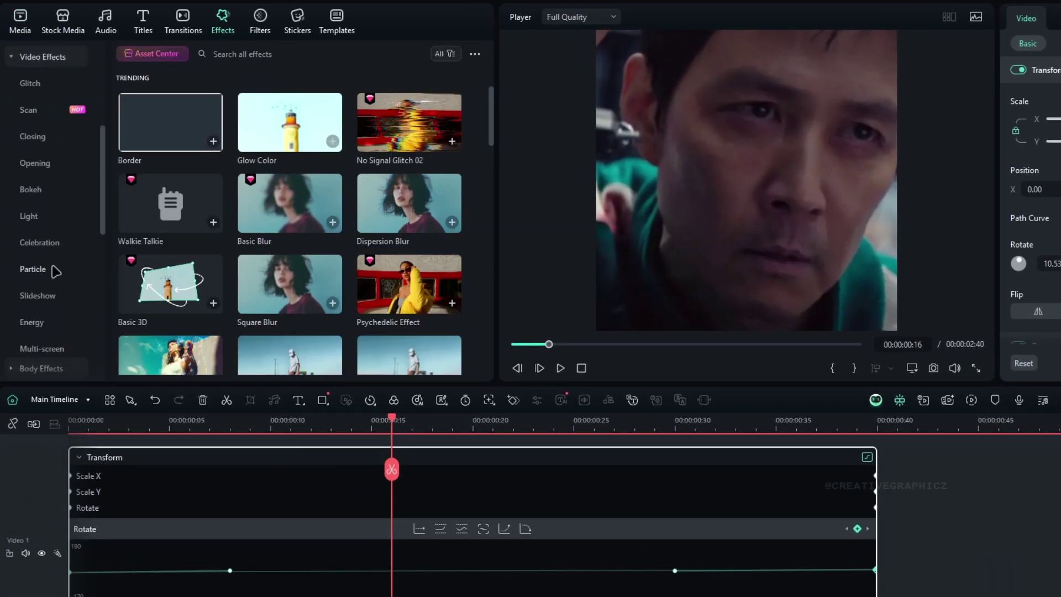
pyautogui.click(232, 49)
pyautogui.write('rotate bl')
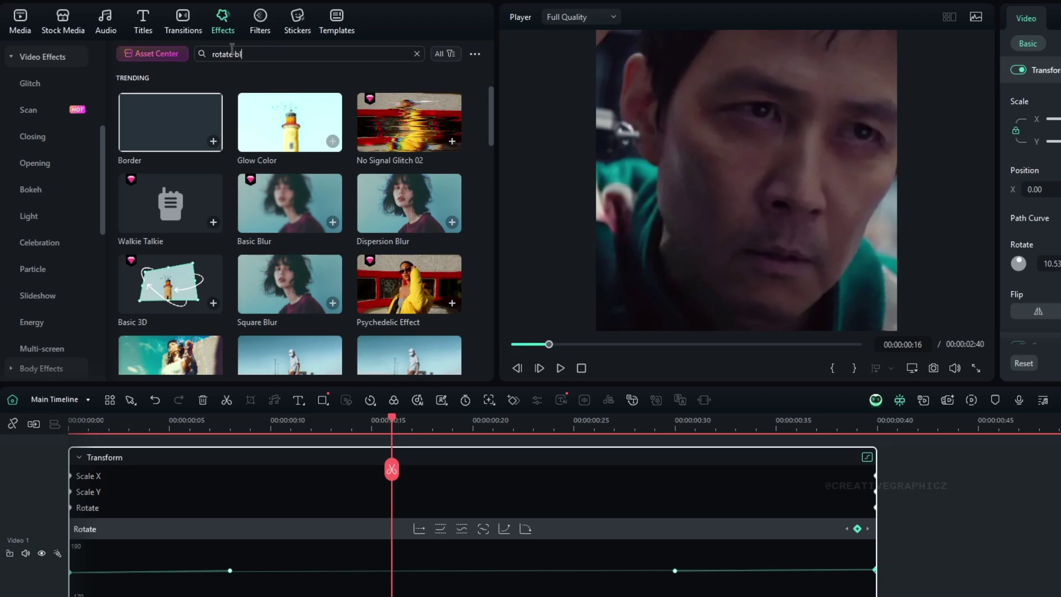
pyautogui.write('ur')
pyautogui.press('Return')
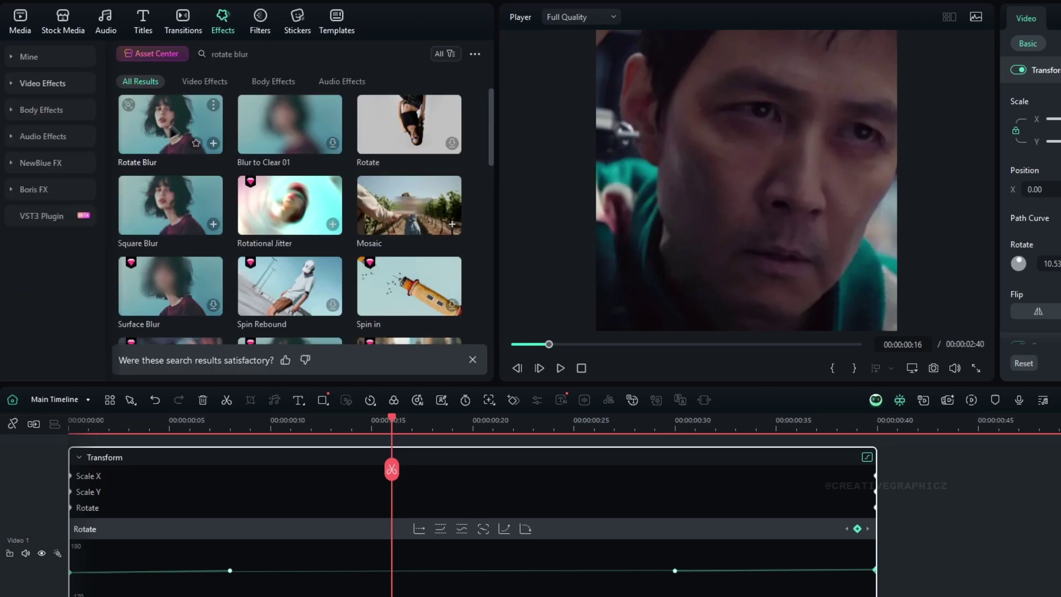
pyautogui.moveTo(181, 126); pyautogui.dragTo(253, 555)
pyautogui.scroll(-3, 326, 436)
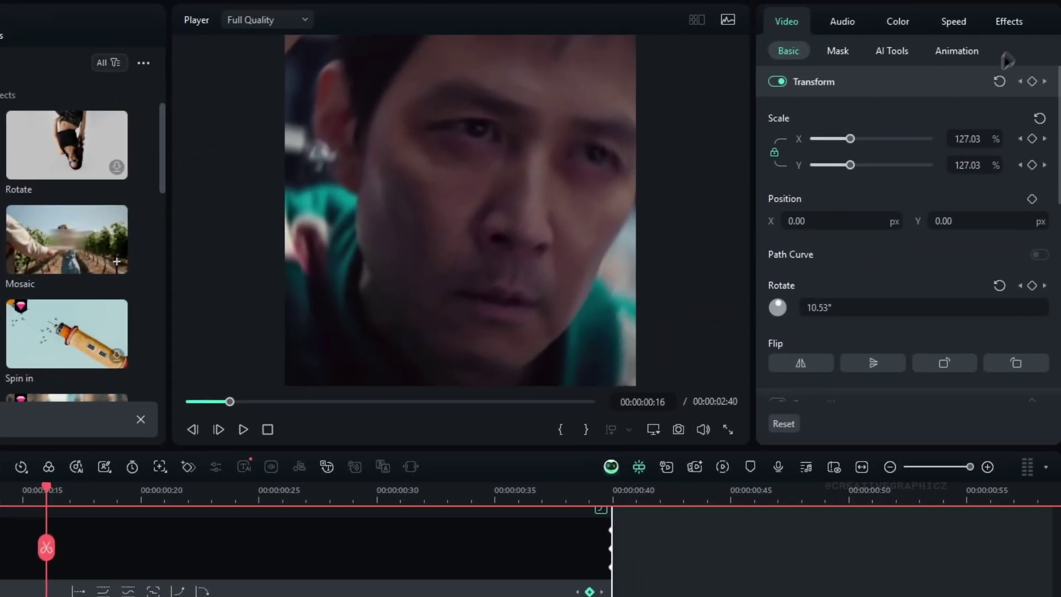
pyautogui.click(1010, 27)
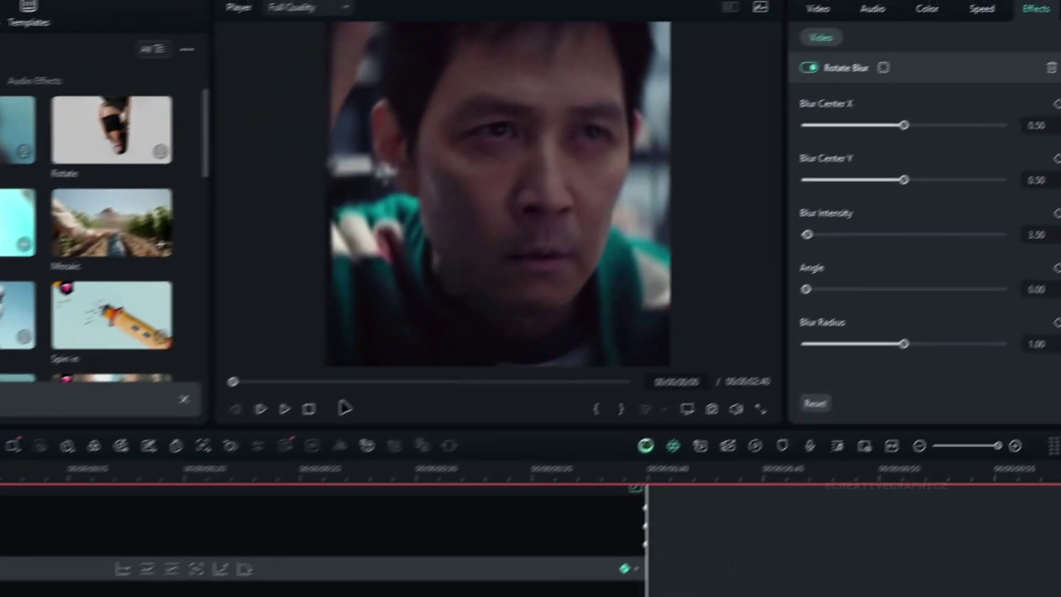
# - Keyframe Blur Intensity on the first compound clip at its start, at 0.00 at 00:00:00:19, and at the default value at its end
pyautogui.click(1056, 213)
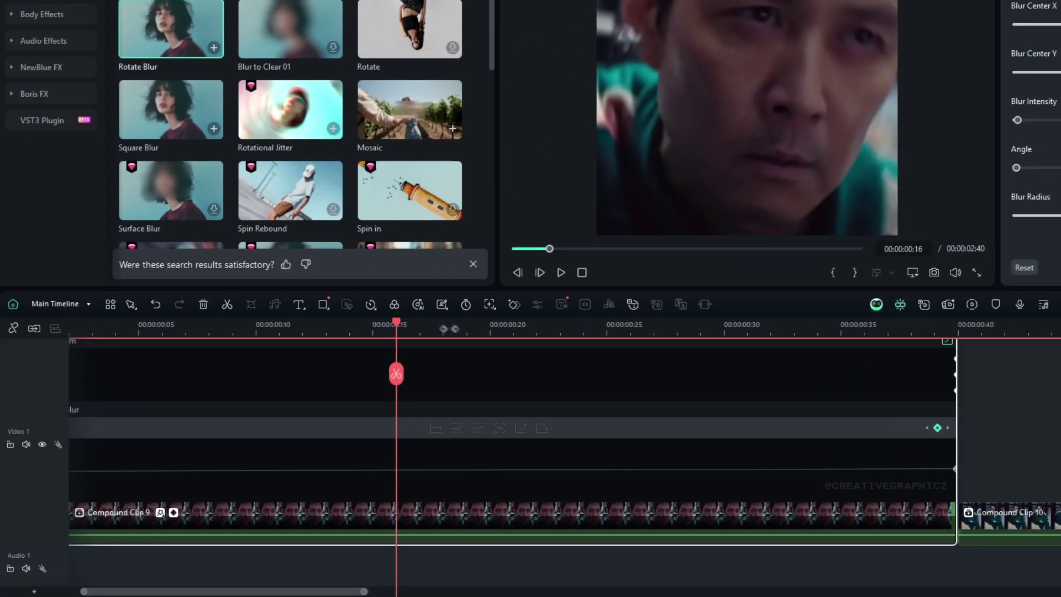
pyautogui.moveTo(449, 329); pyautogui.dragTo(375, 326)
pyautogui.click(384, 325)
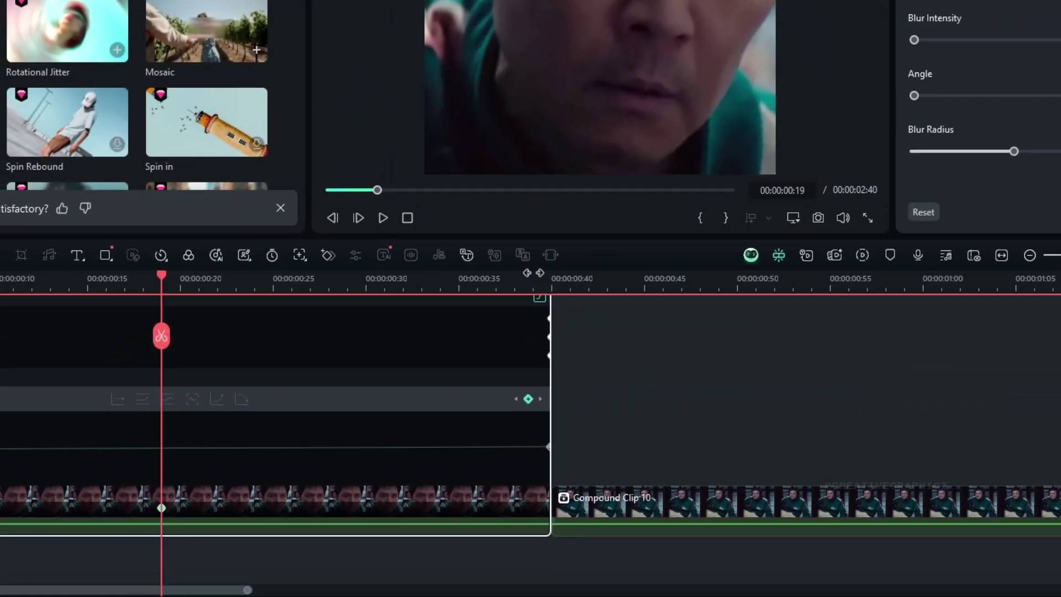
pyautogui.click(409, 489)
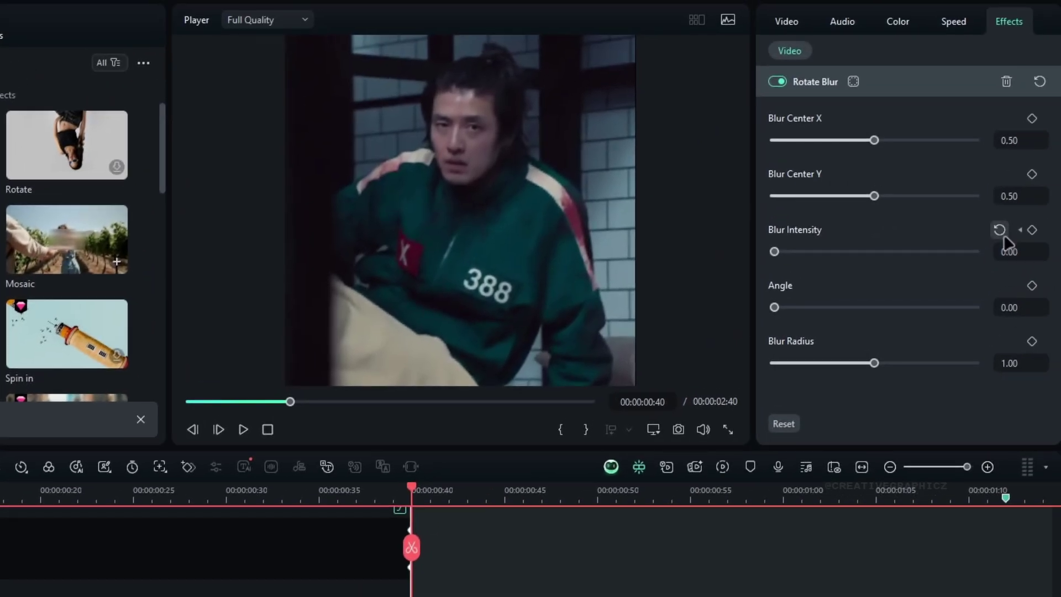
pyautogui.click(1001, 233)
pyautogui.click(613, 519)
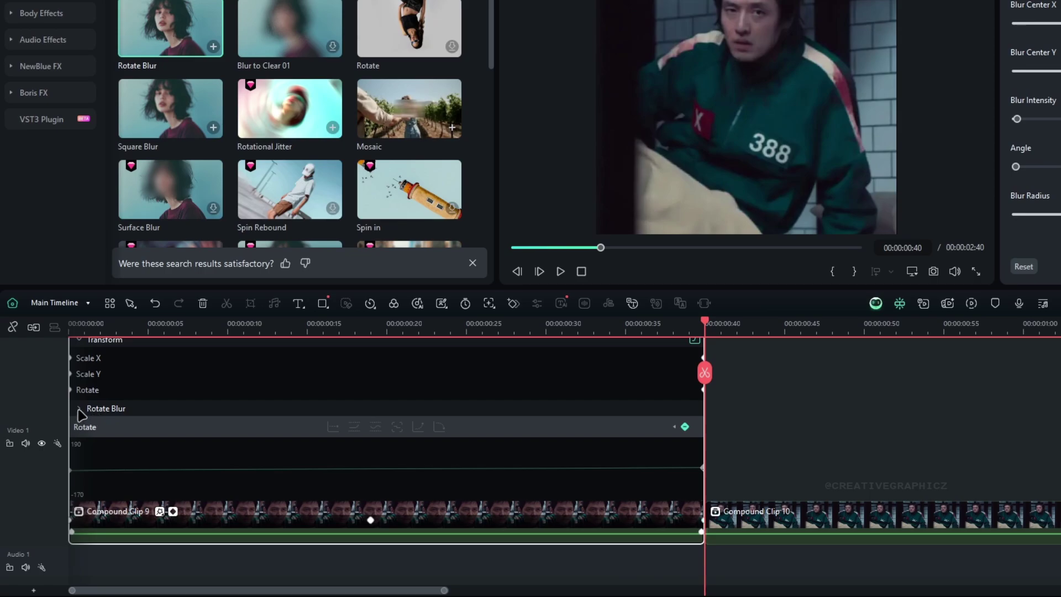
# - Show the Blur Intensity curve of Rotate Blur and smooth its keyframes with Bezier handles
pyautogui.click(79, 410)
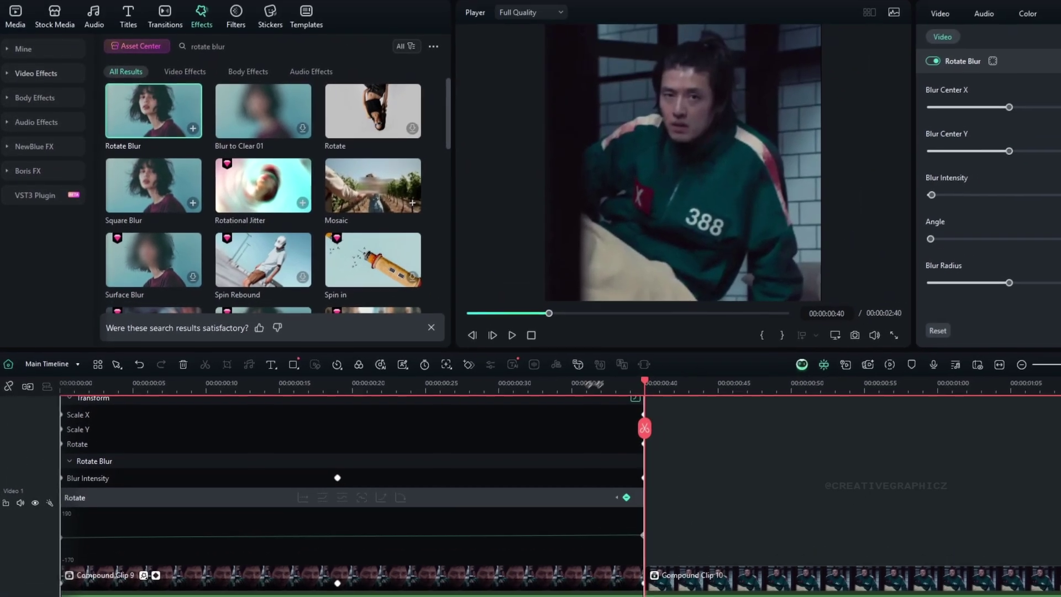
pyautogui.click(657, 320)
pyautogui.moveTo(597, 380); pyautogui.dragTo(277, 436)
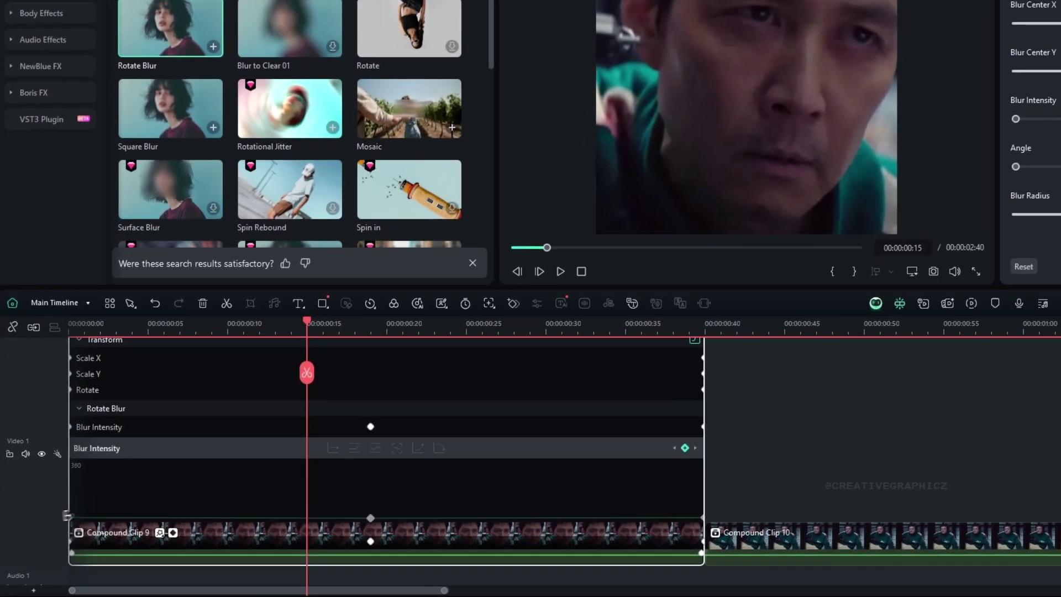
pyautogui.click(369, 518)
pyautogui.rightClick(369, 517)
pyautogui.click(422, 421)
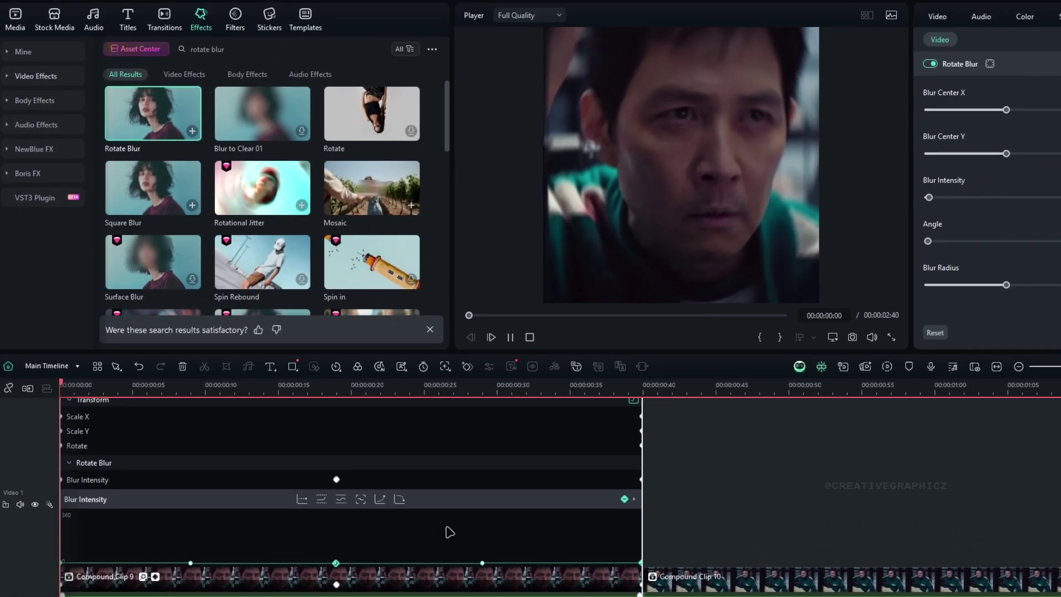
# - Play the first compound clip repeatedly from its start through 00:00:01:08 to check the rotate blur
pyautogui.press('space')
pyautogui.moveTo(175, 389); pyautogui.dragTo(12, 402)
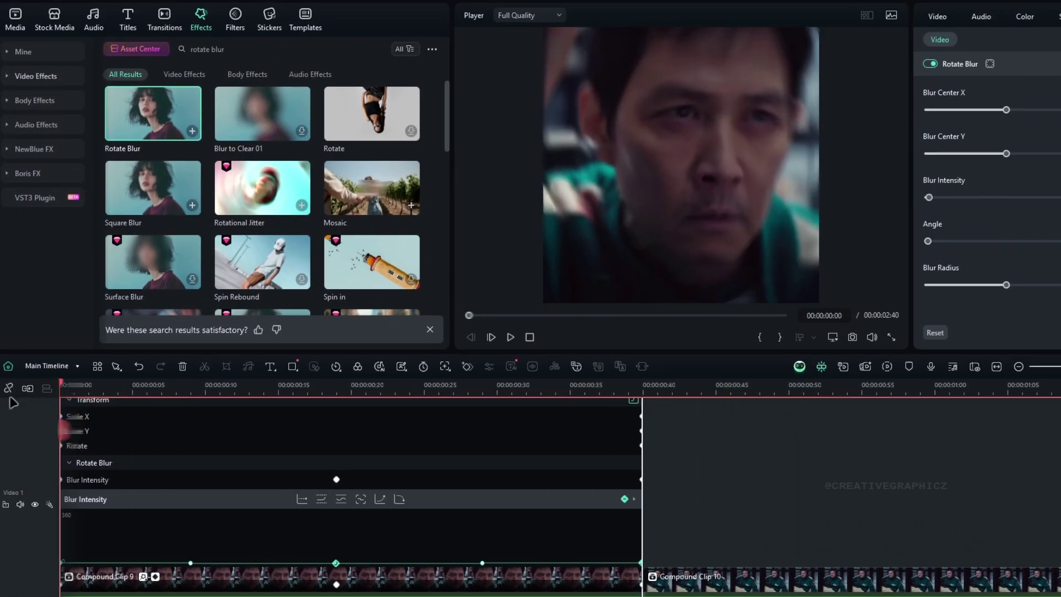
pyautogui.press('space')
pyautogui.press('space')
pyautogui.click(96, 385)
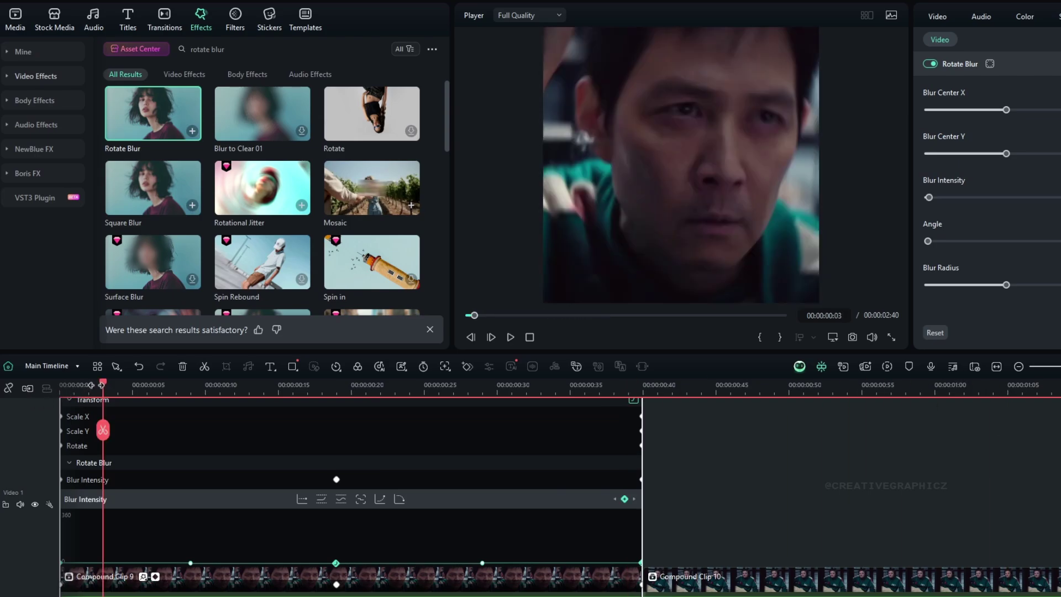
pyautogui.press('space')
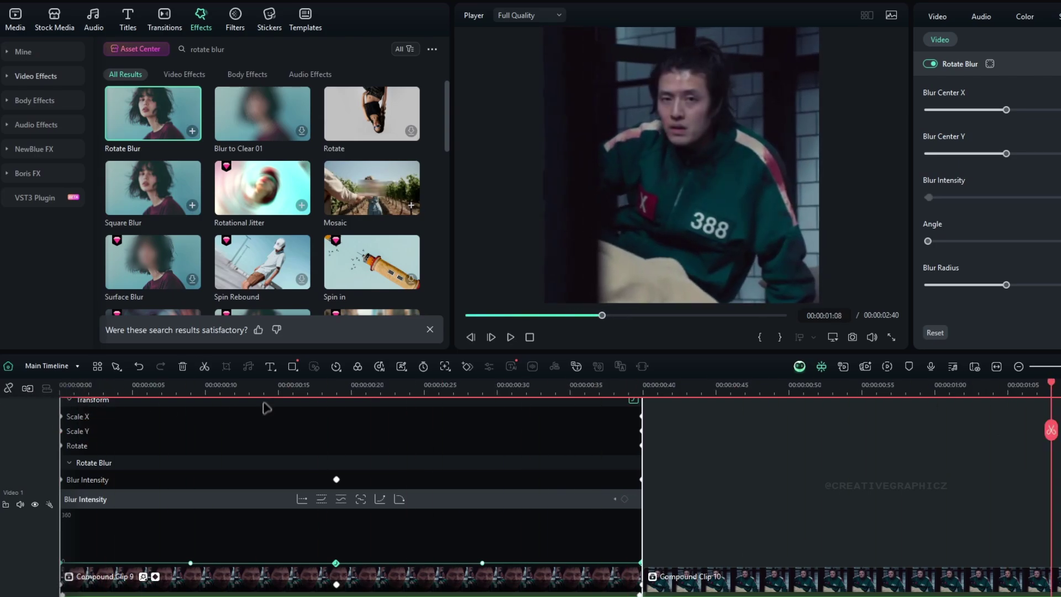
# - Move the first compound clip's final Blur Intensity keyframe to 00:00:00:39 and check it among the clip's keyframe tracks
pyautogui.click(155, 576)
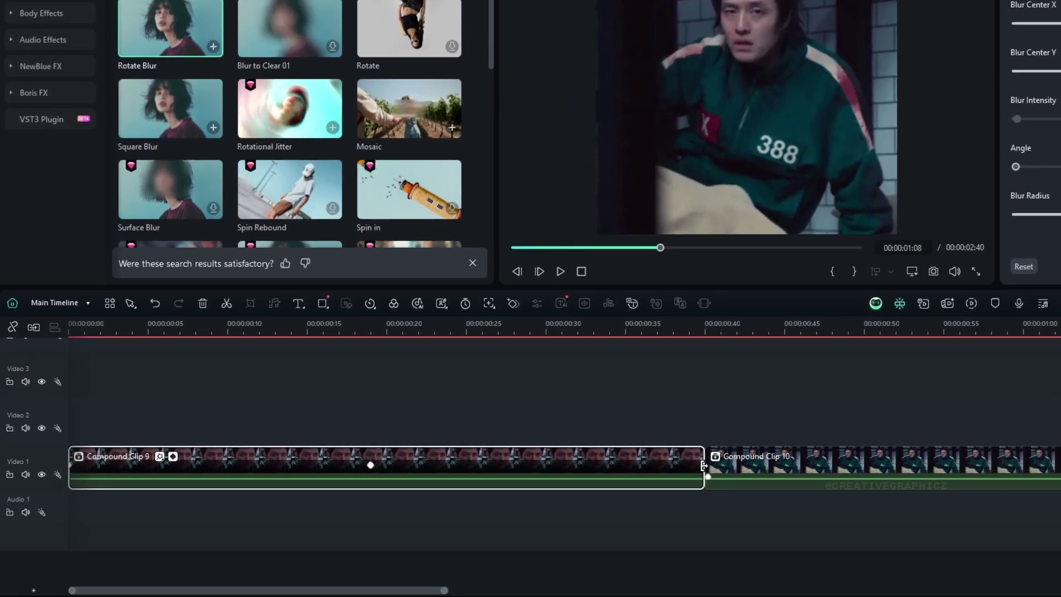
pyautogui.click(645, 517)
pyautogui.press('Left')
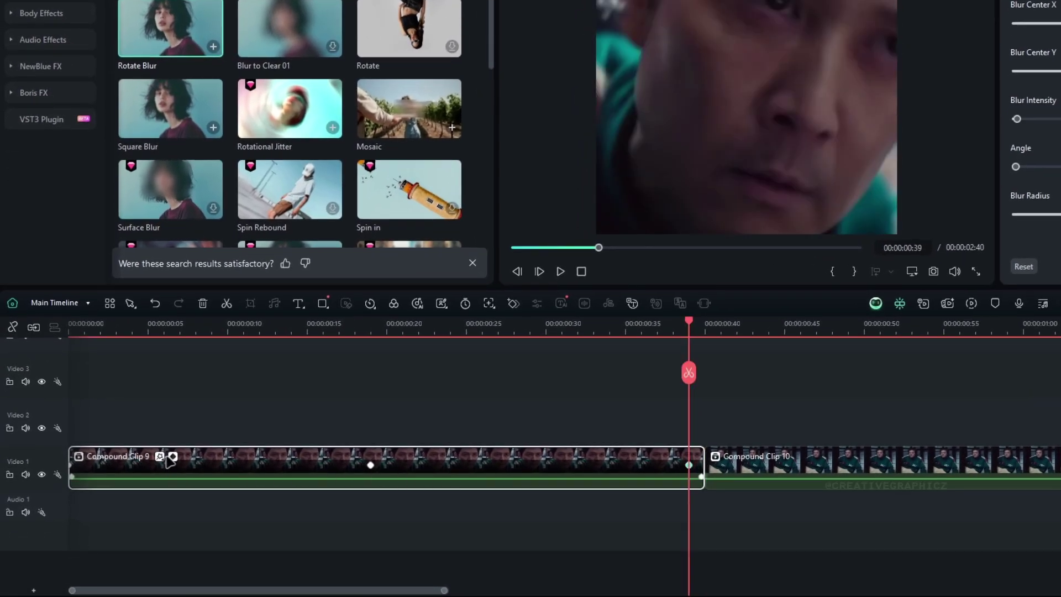
pyautogui.click(172, 456)
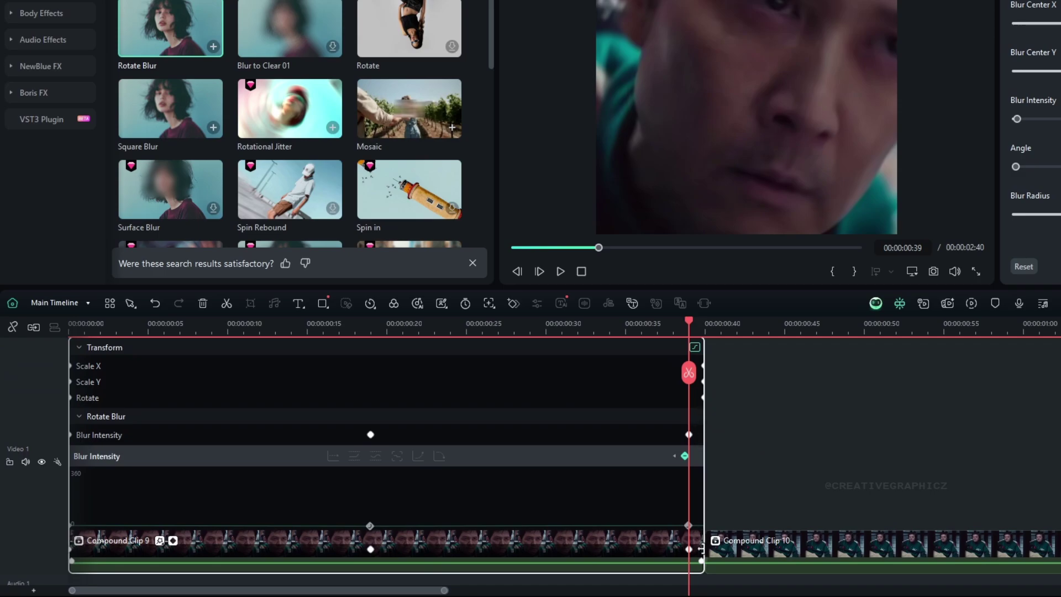
pyautogui.click(173, 541)
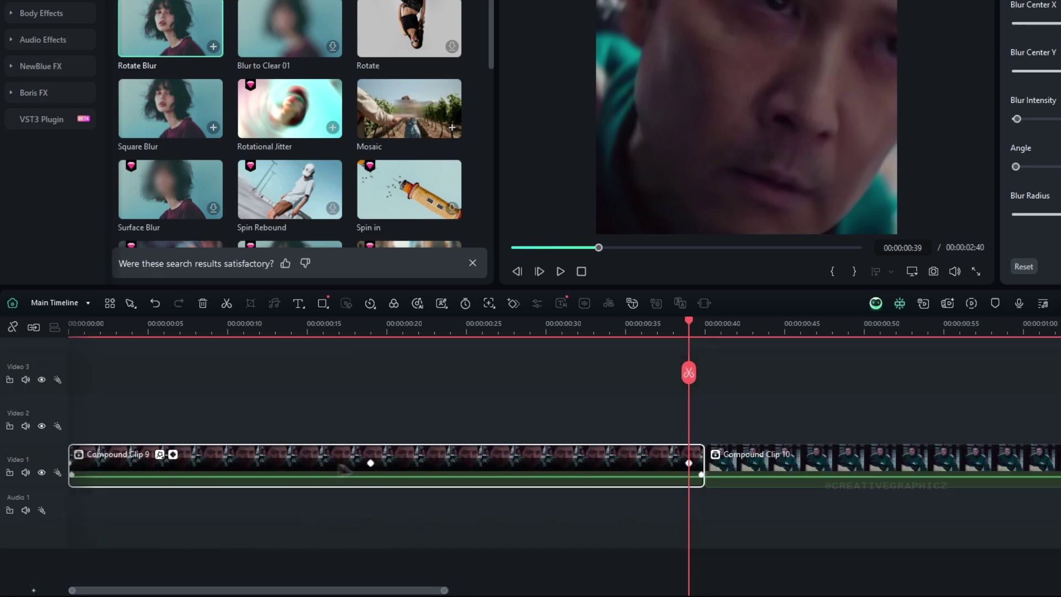
# - Move the first compound clip's final Scale and Rotate keyframes to 00:00:00:39 and show its keyframe tracks again
pyautogui.moveTo(343, 468); pyautogui.dragTo(344, 422)
pyautogui.moveTo(701, 404)
pyautogui.mouseDown()
pyautogui.moveTo(734, 405)
pyautogui.moveTo(689, 417)
pyautogui.moveTo(704, 406)
pyautogui.mouseUp()
pyautogui.moveTo(533, 426); pyautogui.dragTo(534, 478)
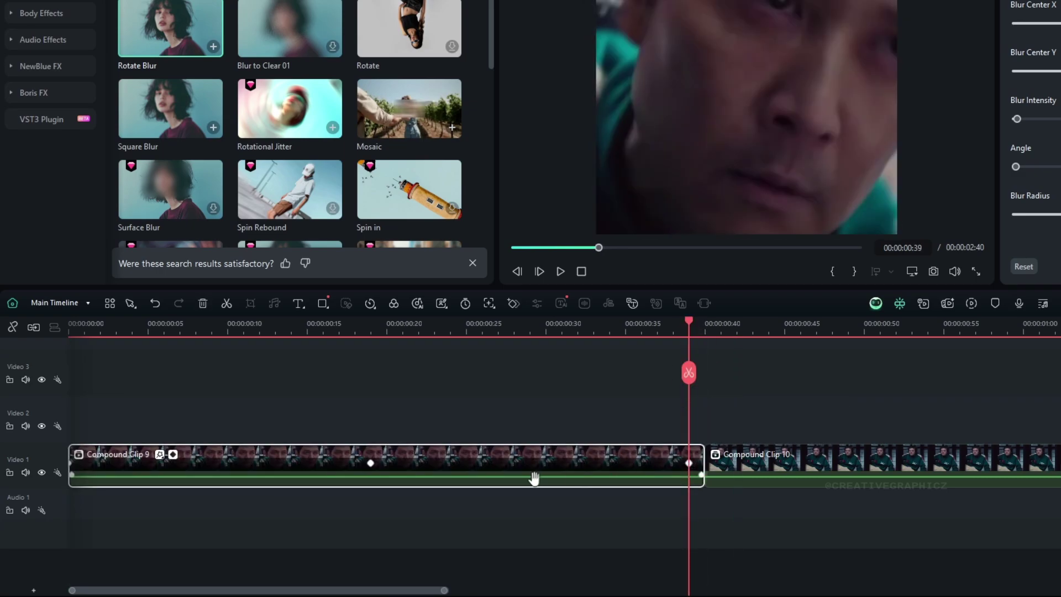
pyautogui.click(172, 455)
pyautogui.scroll(-3, 196, 451)
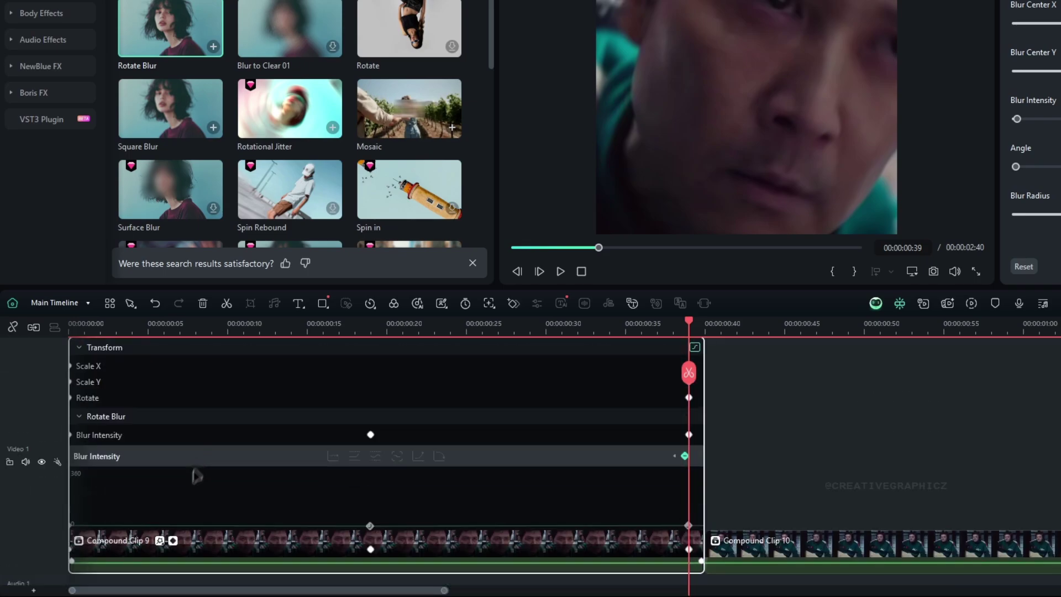
# - Copy the first compound clip's effects with their keyframes and paste them onto Compound Clip 10, Compound Clip 11 and Compound Clip 12
pyautogui.rightClick(279, 530)
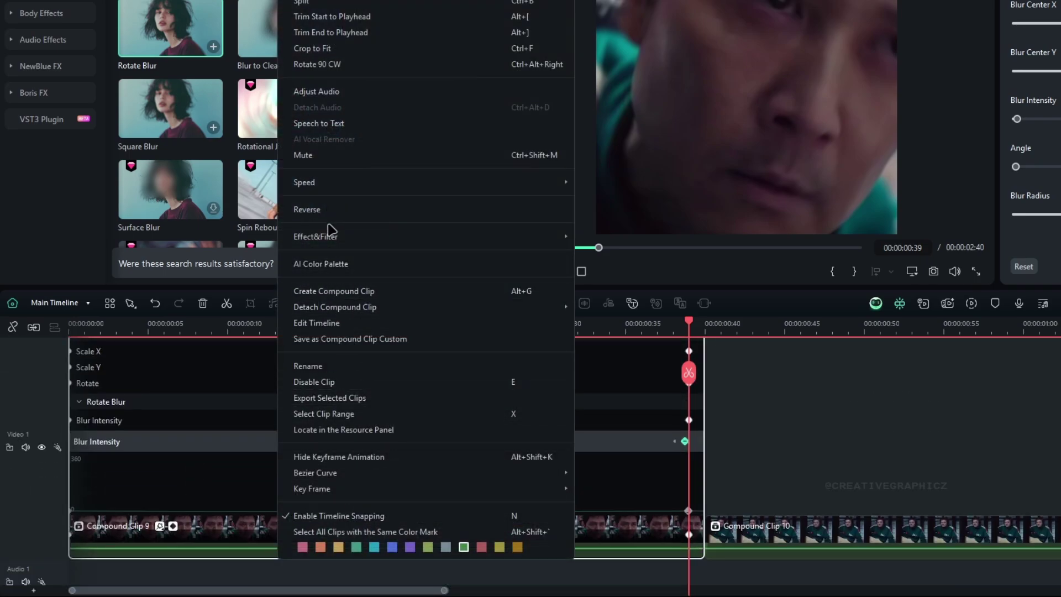
pyautogui.moveTo(333, 238)
pyautogui.click(653, 238)
pyautogui.moveTo(827, 326); pyautogui.dragTo(643, 326)
pyautogui.scroll(-3, 748, 408)
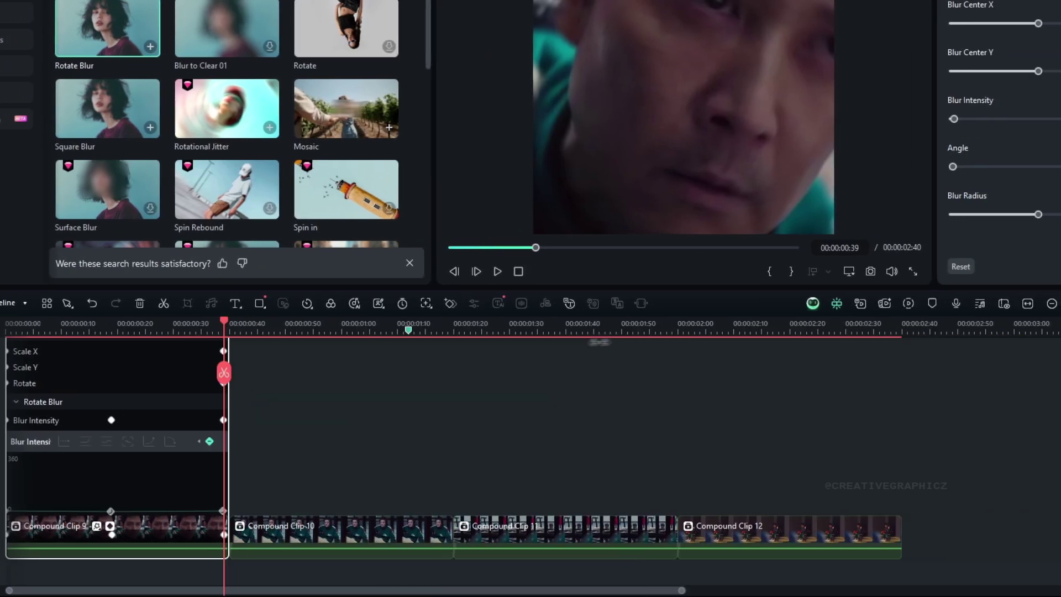
pyautogui.moveTo(760, 429); pyautogui.dragTo(332, 496)
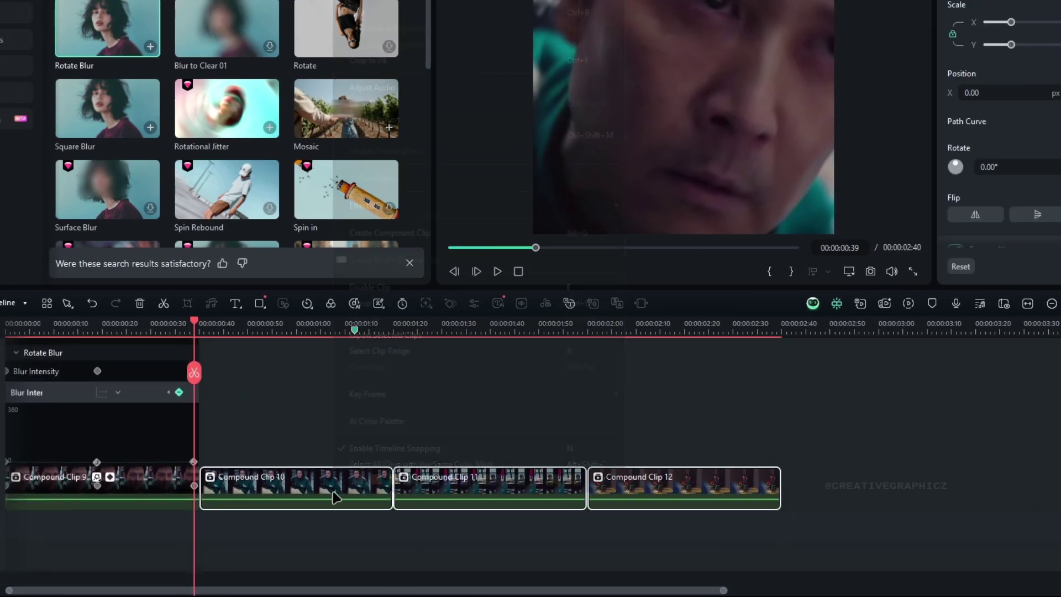
pyautogui.rightClick(333, 493)
pyautogui.moveTo(410, 207)
pyautogui.click(651, 206)
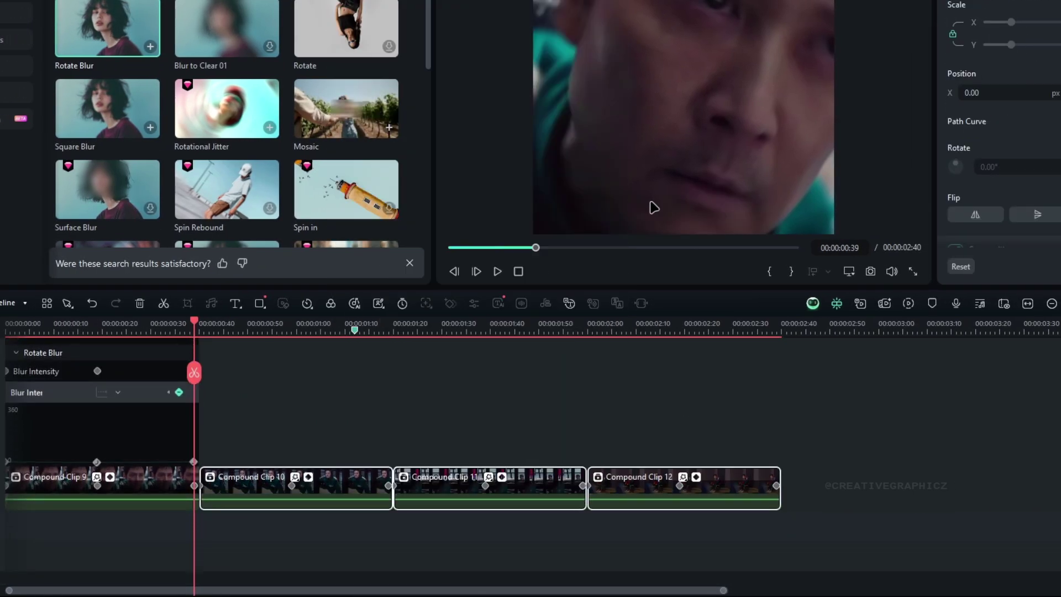
# - Check the pasted animation and move the final keyframe of Compound Clip 10, Compound Clip 11 and Compound Clip 12 to each clip's end
pyautogui.click(340, 340)
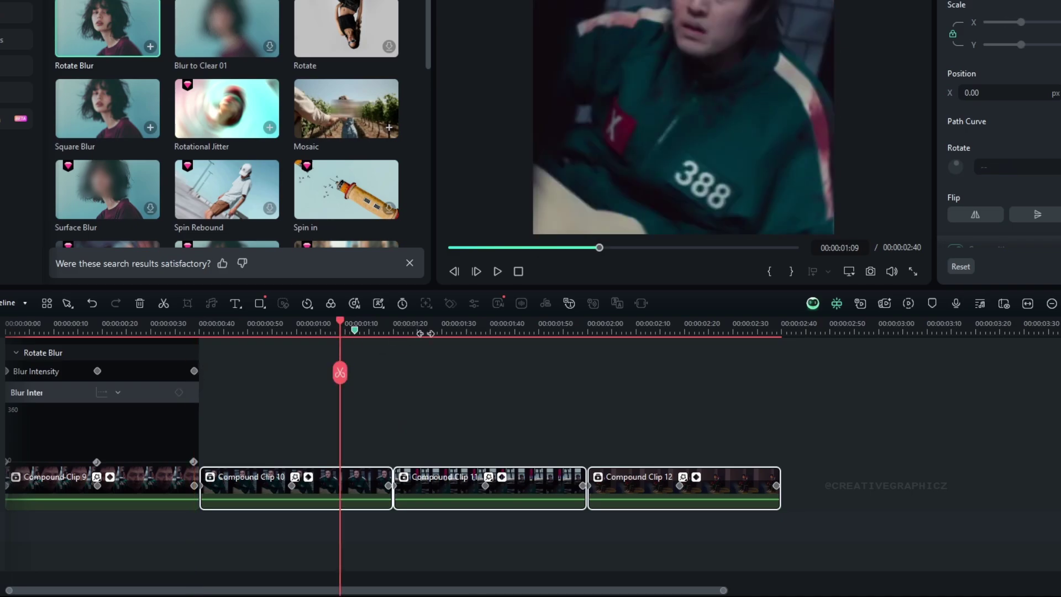
pyautogui.moveTo(425, 333); pyautogui.dragTo(450, 333)
pyautogui.moveTo(445, 410); pyautogui.dragTo(486, 404)
pyautogui.click(417, 481)
pyautogui.click(439, 483)
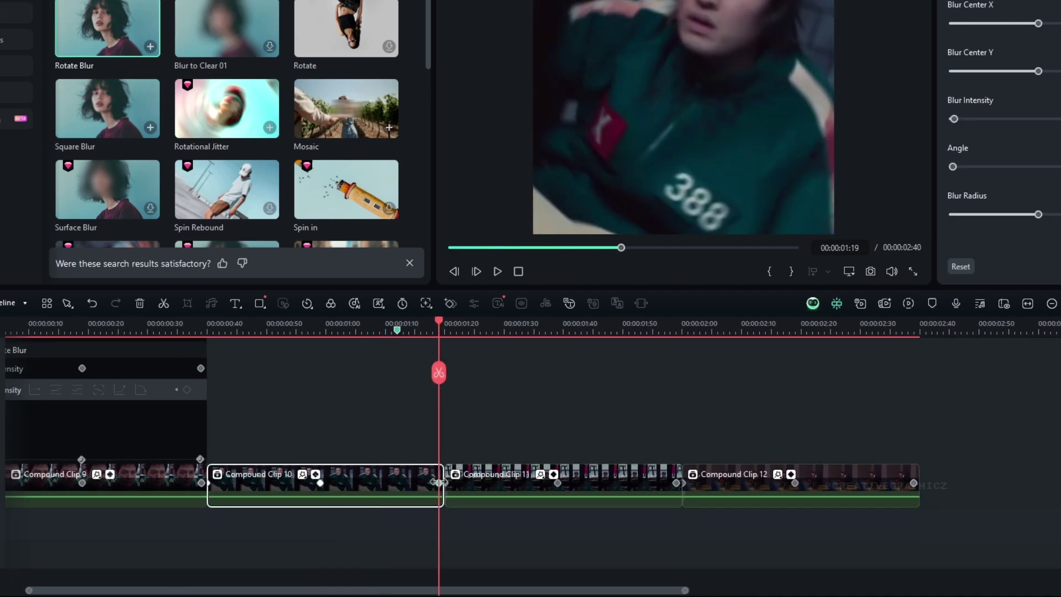
pyautogui.click(586, 483)
pyautogui.click(675, 483)
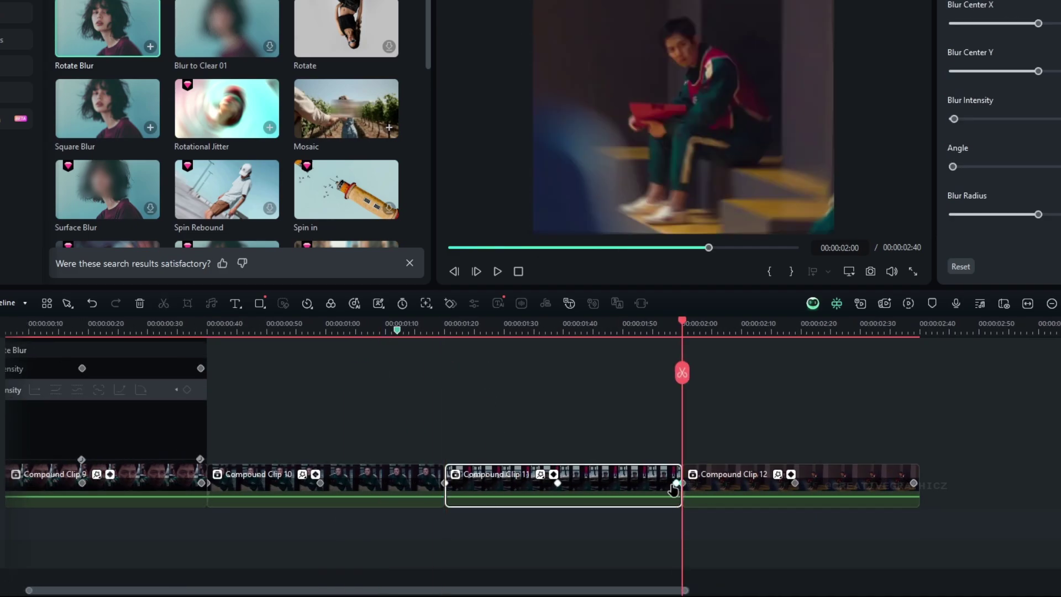
pyautogui.click(794, 483)
pyautogui.click(913, 483)
# - Play back the sequence of four compound clips to check the complete rotate zoom effect
pyautogui.scroll(2, 587, 420)
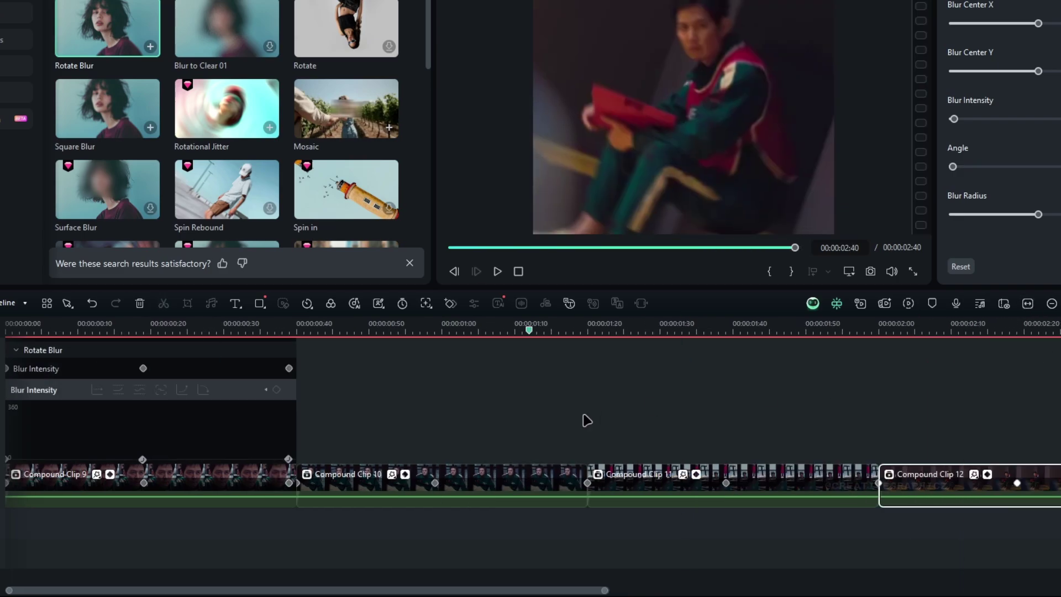
pyautogui.moveTo(622, 416); pyautogui.dragTo(637, 433)
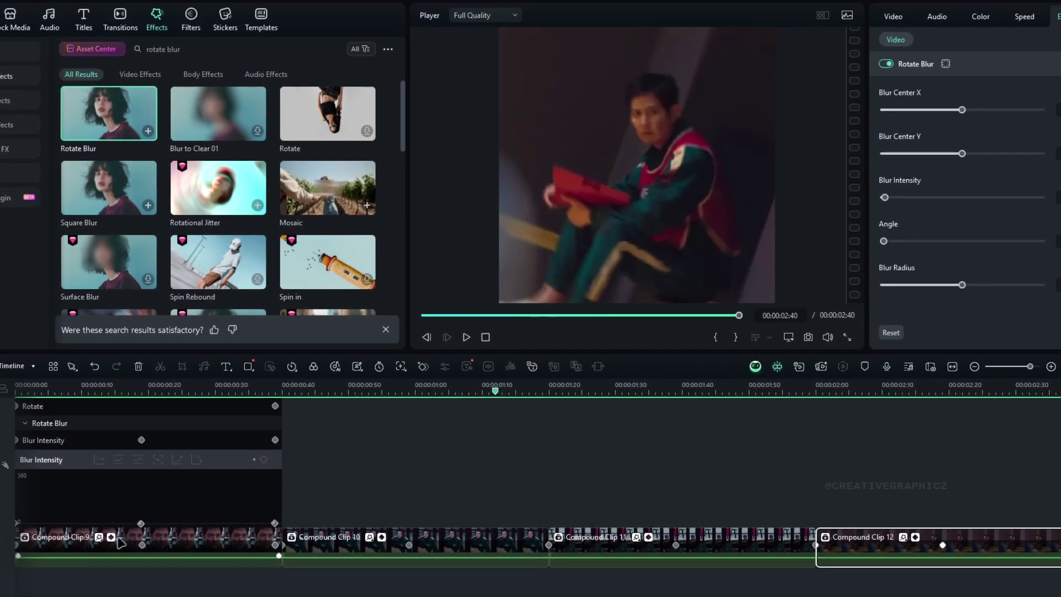
pyautogui.press('space')
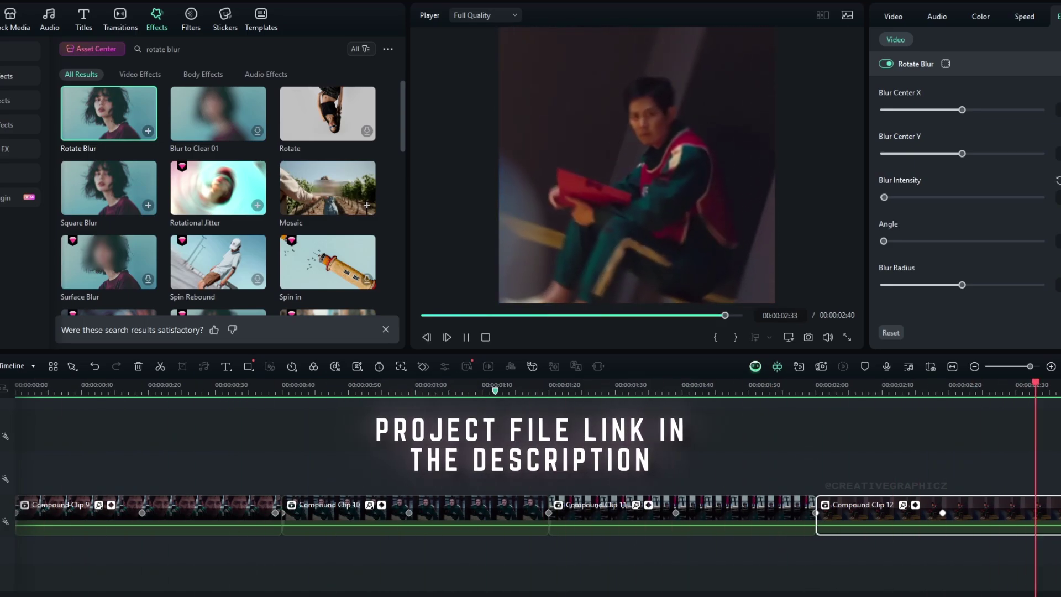
pyautogui.click(275, 511)
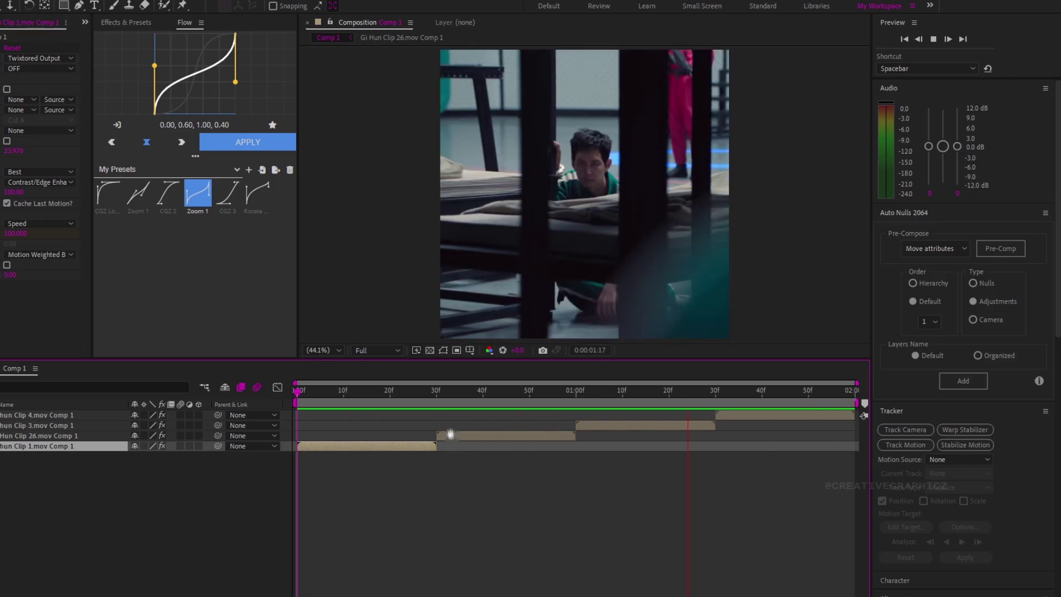
# - Switch to After Effects and use Auto Nulls to add a parented adjustment layer for each of the four clips
pyautogui.click(468, 390)
pyautogui.moveTo(467, 391); pyautogui.dragTo(380, 391)
pyautogui.hotkey('ctrl', 'a')
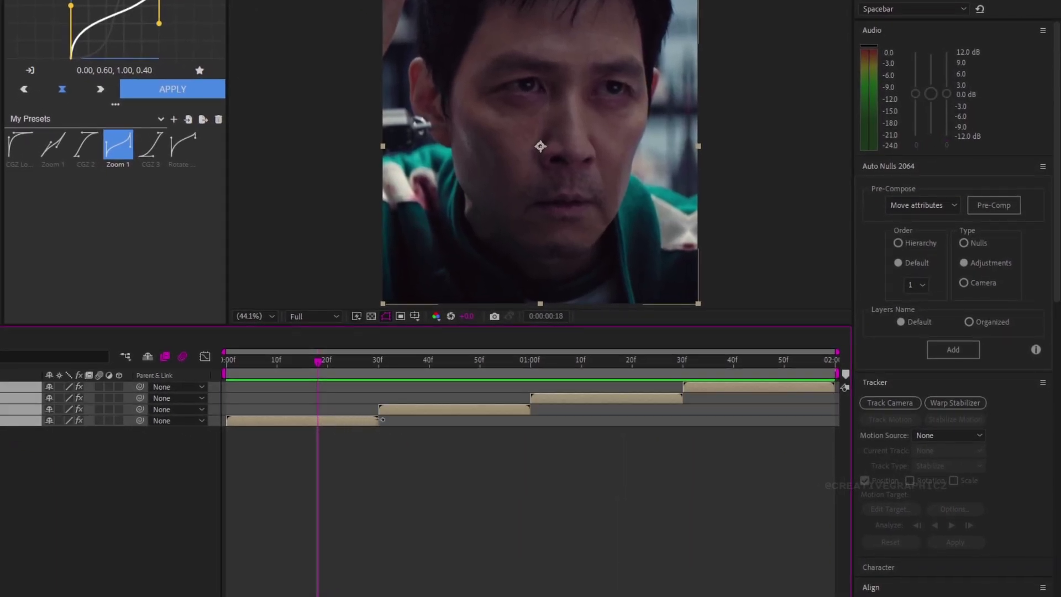
pyautogui.click(955, 350)
pyautogui.click(369, 434)
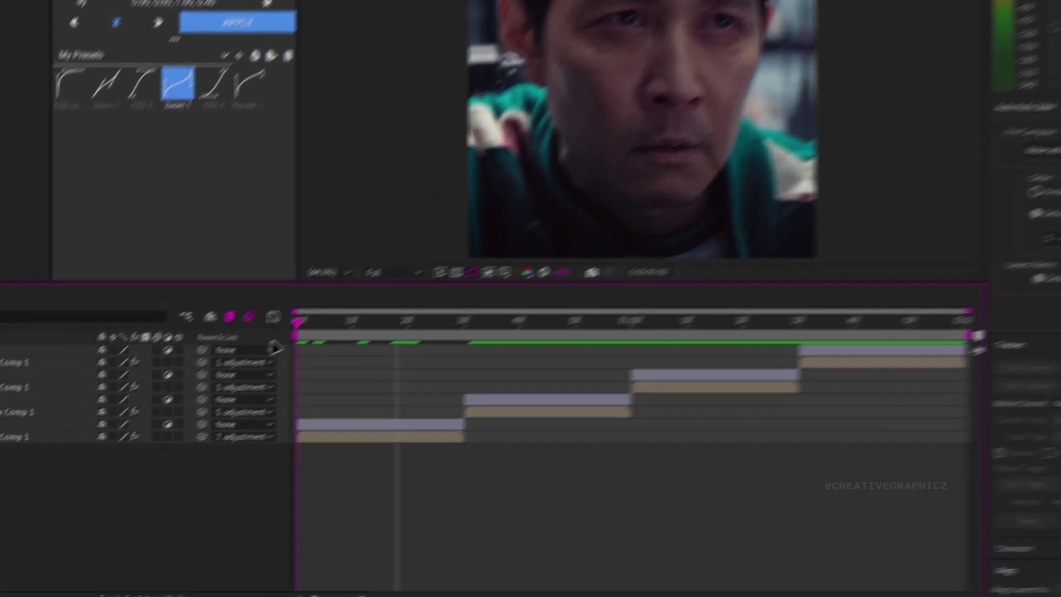
# - Search the effects for "blur" and apply S_BlurMoCurves to the first clip's adjustment layer at the composition's first frame
pyautogui.press('Home')
pyautogui.click(271, 458)
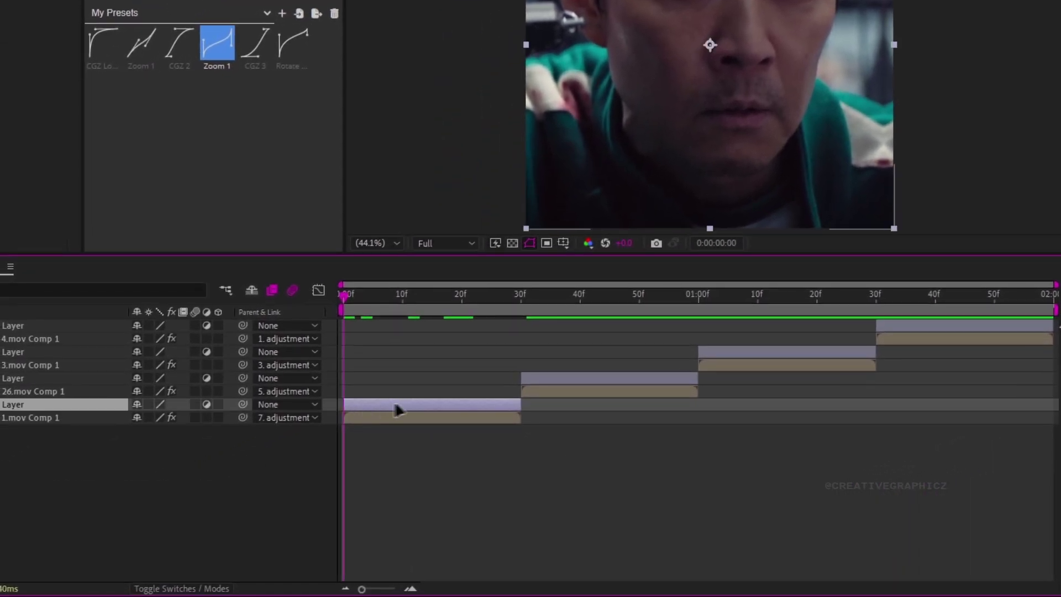
pyautogui.hotkey('ctrl', 'space')
pyautogui.write('blur')
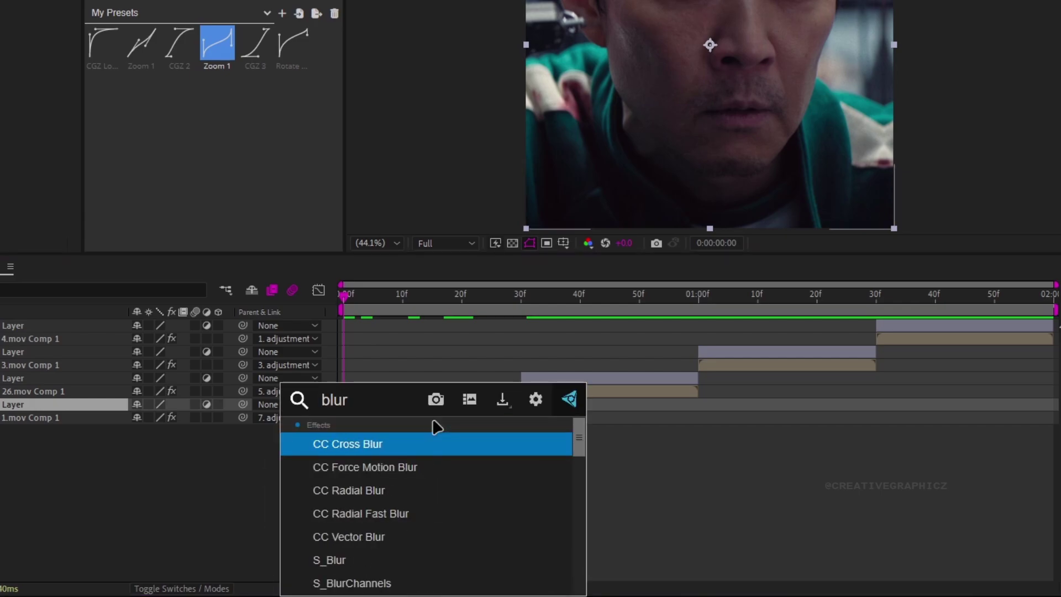
pyautogui.press('Return')
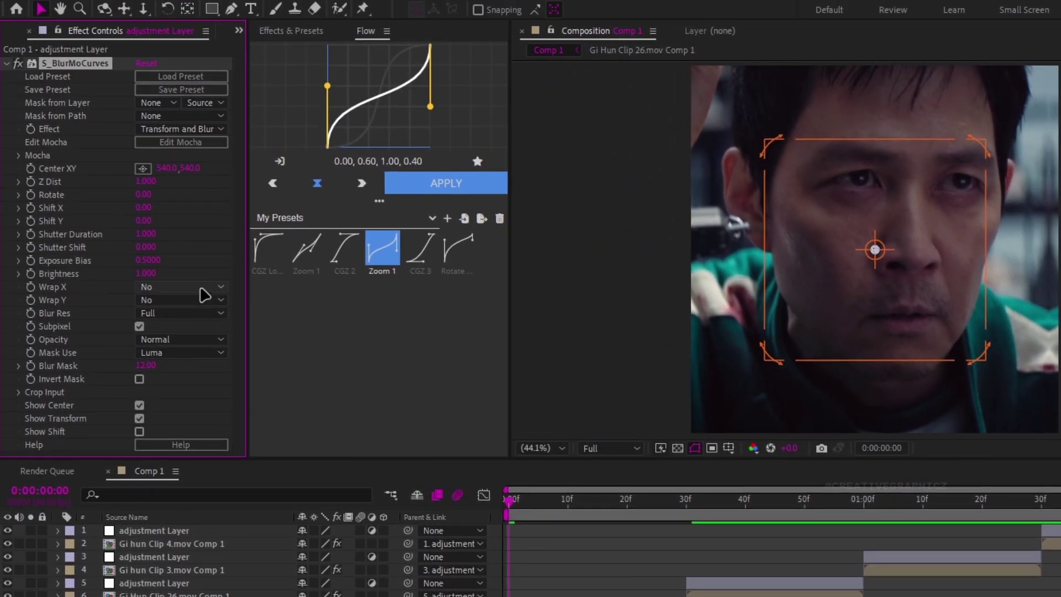
# - Set S_BlurMoCurves' Wrap X and Wrap Y to Reflect, and keyframe Z Dist at 1.000 on the first frame, showing it in the timeline
pyautogui.click(44, 81)
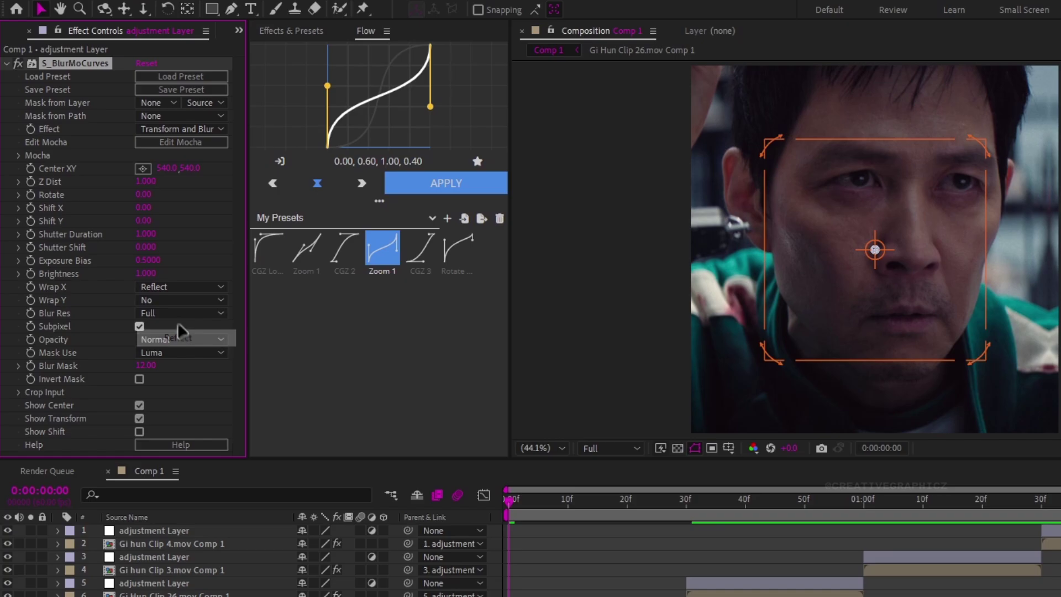
pyautogui.click(174, 299)
pyautogui.click(179, 348)
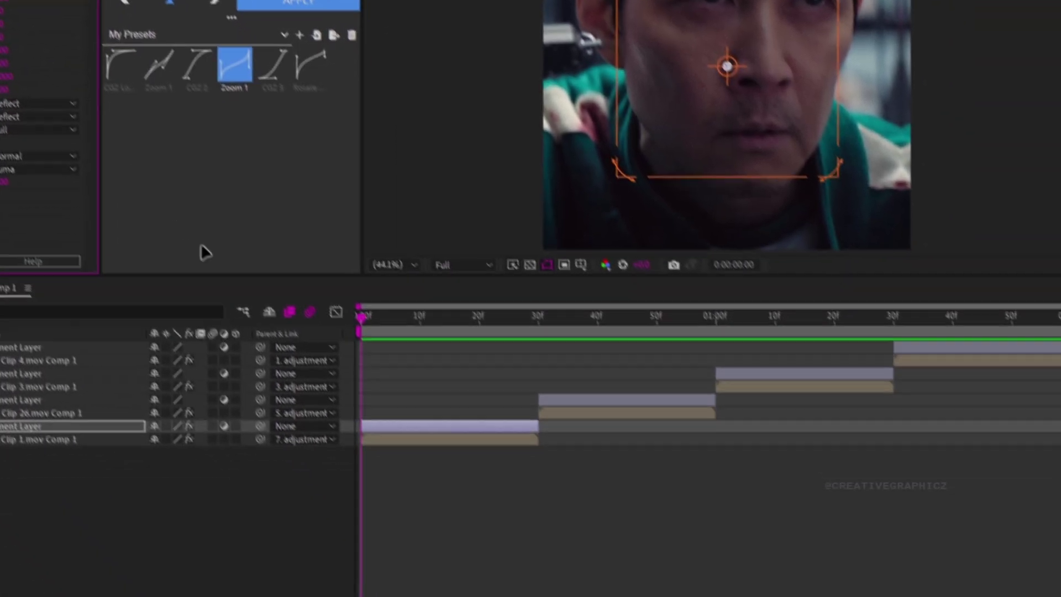
pyautogui.press('u')
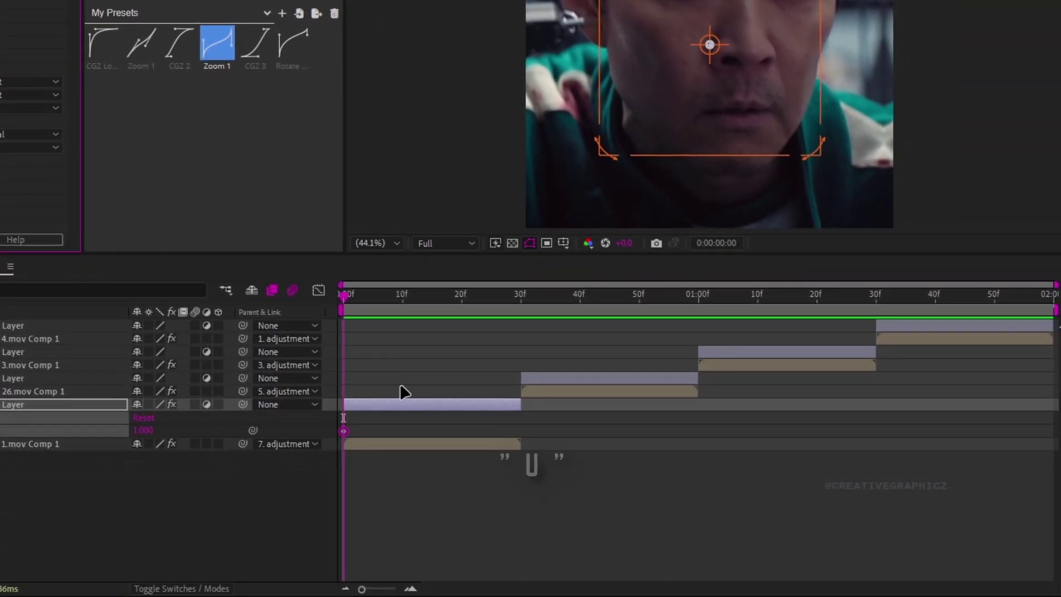
# - Keyframe Z Dist at 0.7 near the first clip's end, with that keyframe moved to the adjustment layer's end at 30f
pyautogui.moveTo(402, 295); pyautogui.dragTo(499, 311)
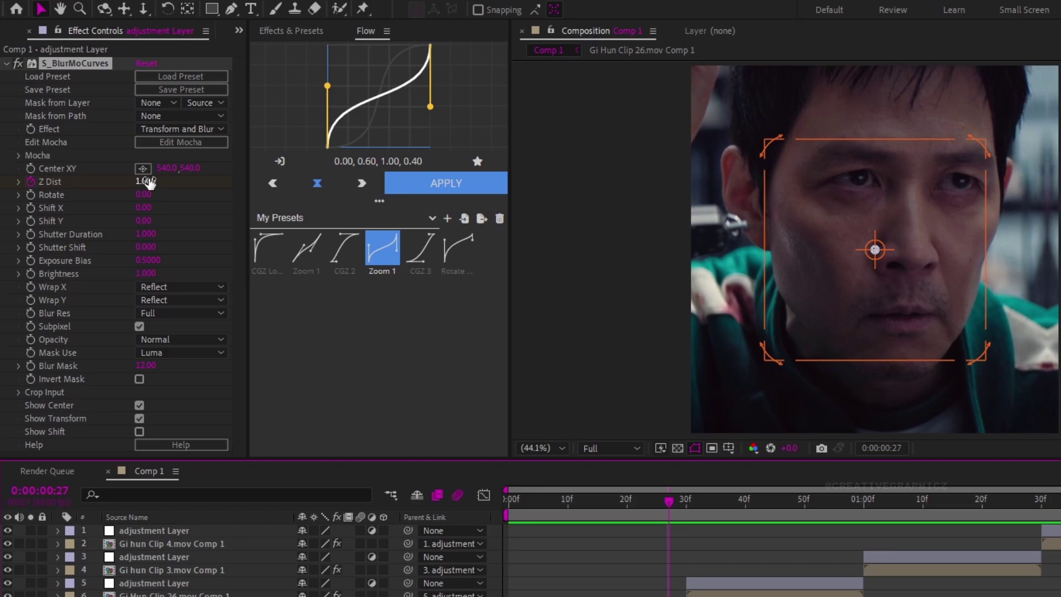
pyautogui.click(149, 182)
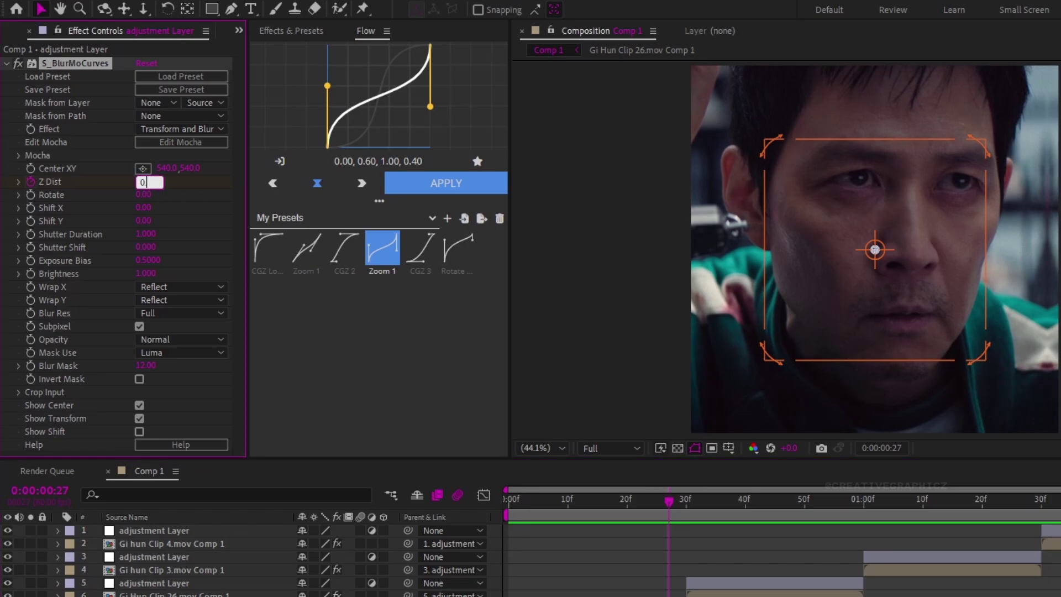
pyautogui.write('0.7')
pyautogui.press('Return')
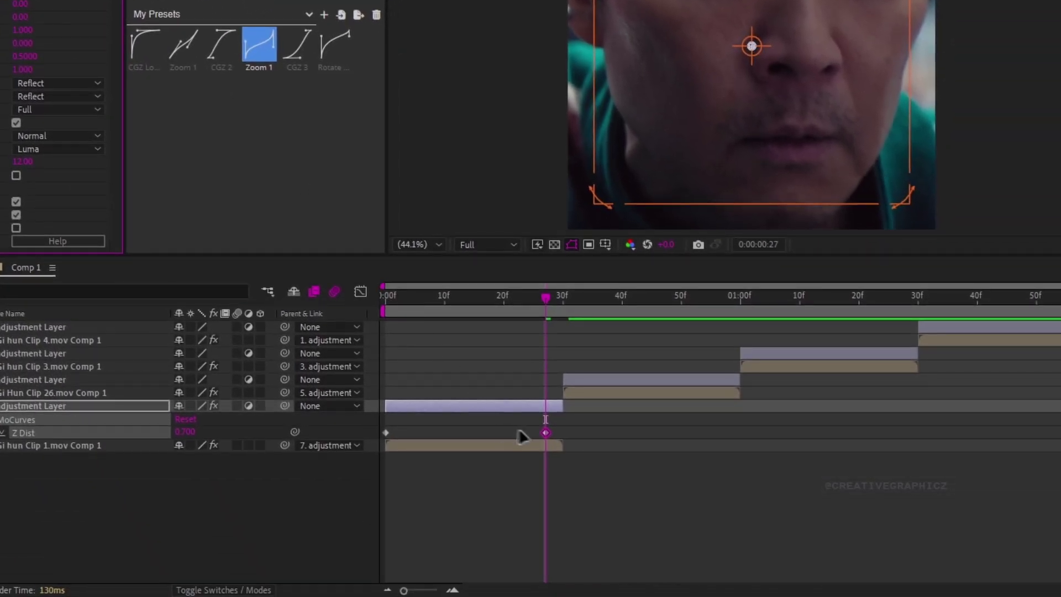
pyautogui.moveTo(546, 432); pyautogui.dragTo(563, 432)
# - Keyframe S_BlurMoCurves' Rotate at 0 on the first frame and with a clockwise tilt at the adjustment layer's end at 30f
pyautogui.moveTo(545, 298); pyautogui.dragTo(410, 297)
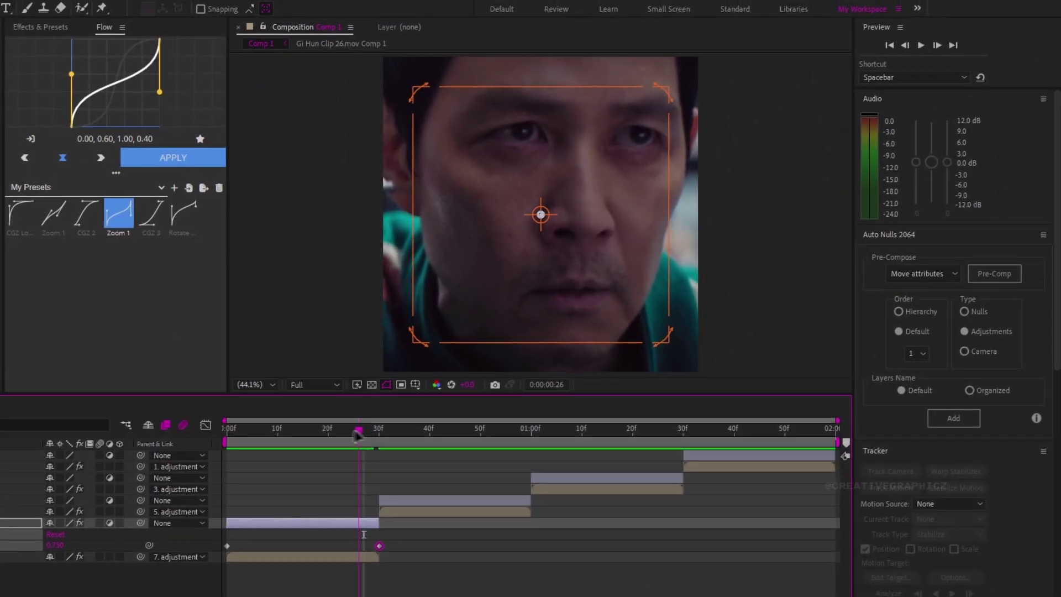
pyautogui.moveTo(247, 427); pyautogui.dragTo(225, 454)
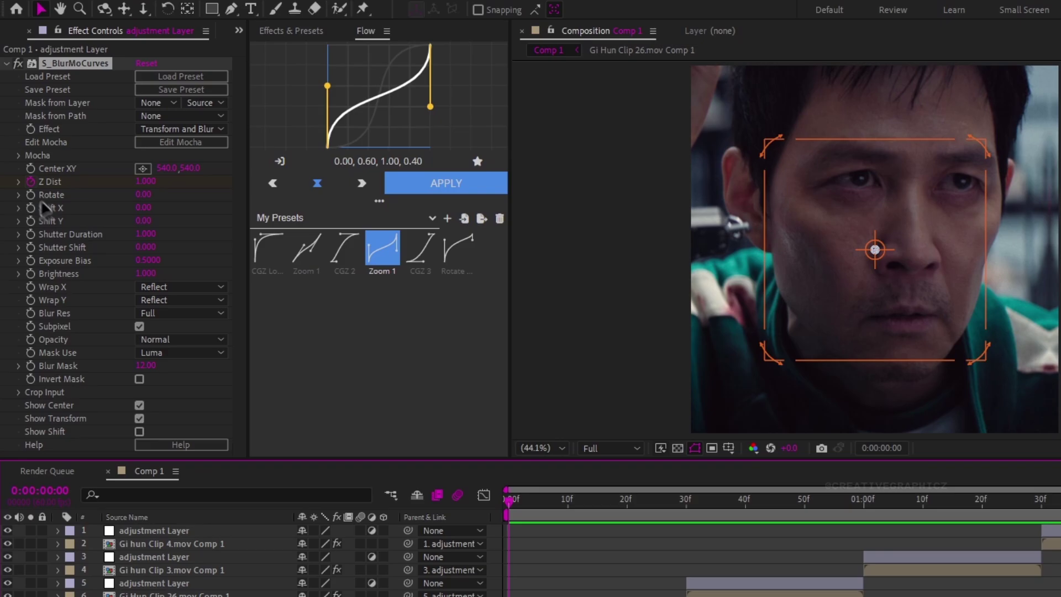
pyautogui.click(31, 195)
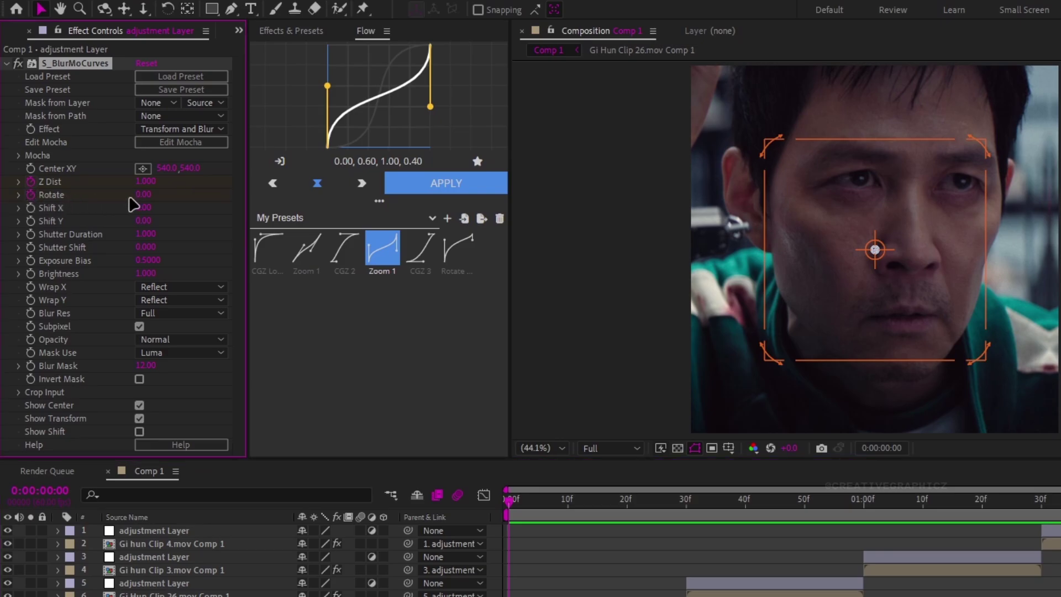
pyautogui.moveTo(147, 197); pyautogui.dragTo(148, 204)
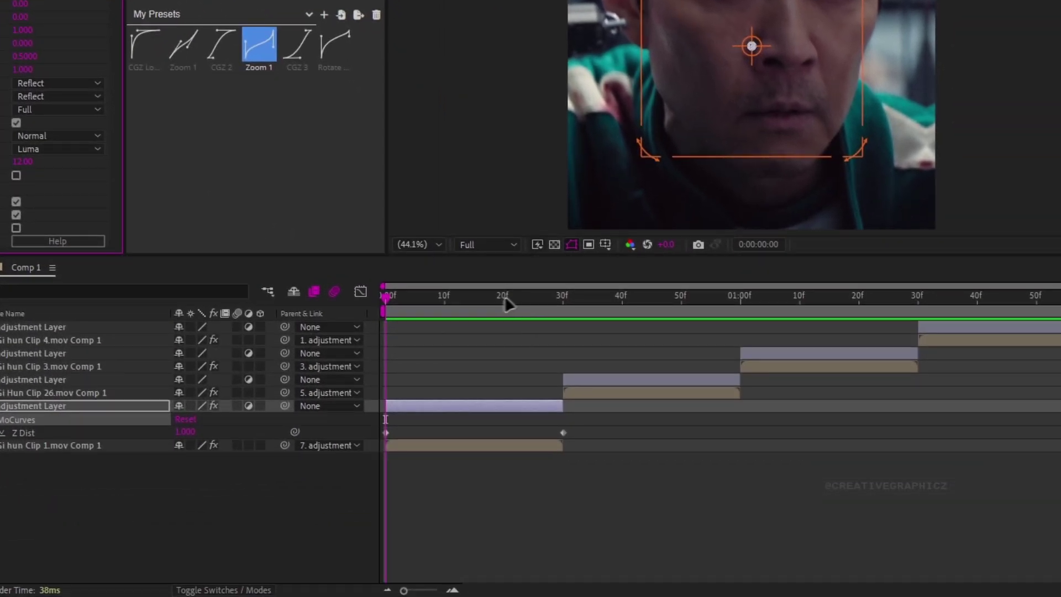
pyautogui.moveTo(505, 296); pyautogui.dragTo(542, 298)
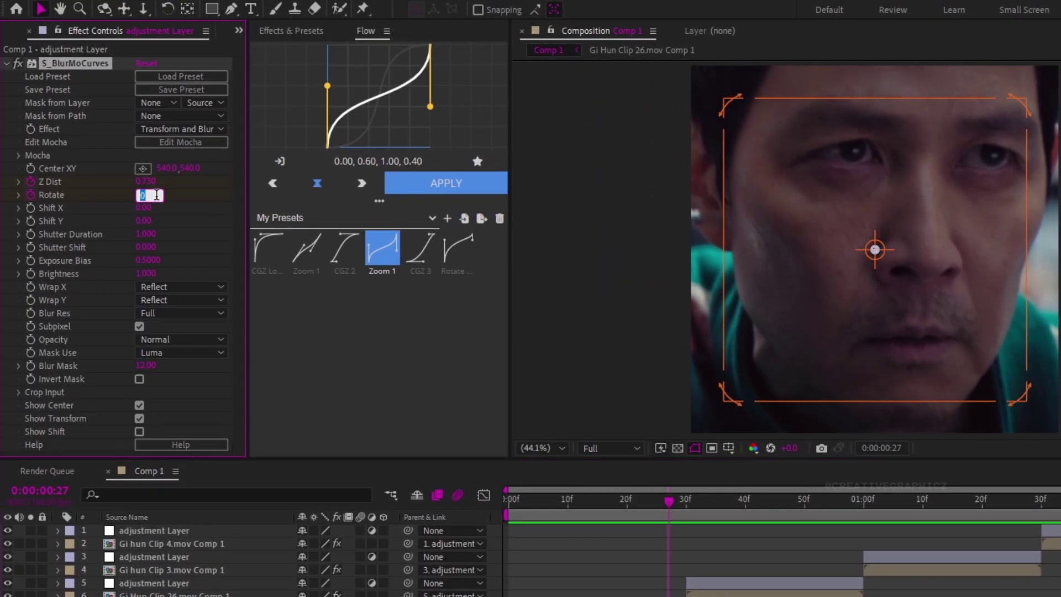
pyautogui.write('3')
pyautogui.press('Return')
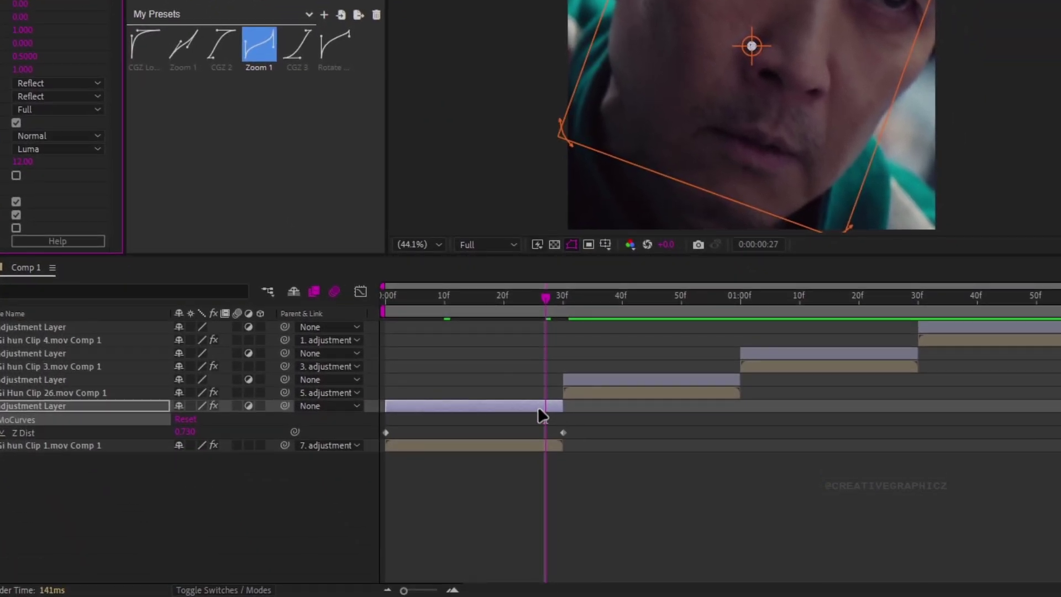
pyautogui.press('u')
pyautogui.moveTo(546, 458); pyautogui.dragTo(564, 458)
# - Apply the Flow curve 0.00, 0.60, 1.00, 0.40 to the Z Dist and Rotate keyframes on the first adjustment layer
pyautogui.moveTo(546, 300); pyautogui.dragTo(499, 301)
pyautogui.moveTo(326, 437); pyautogui.dragTo(308, 480)
pyautogui.moveTo(599, 440); pyautogui.dragTo(381, 482)
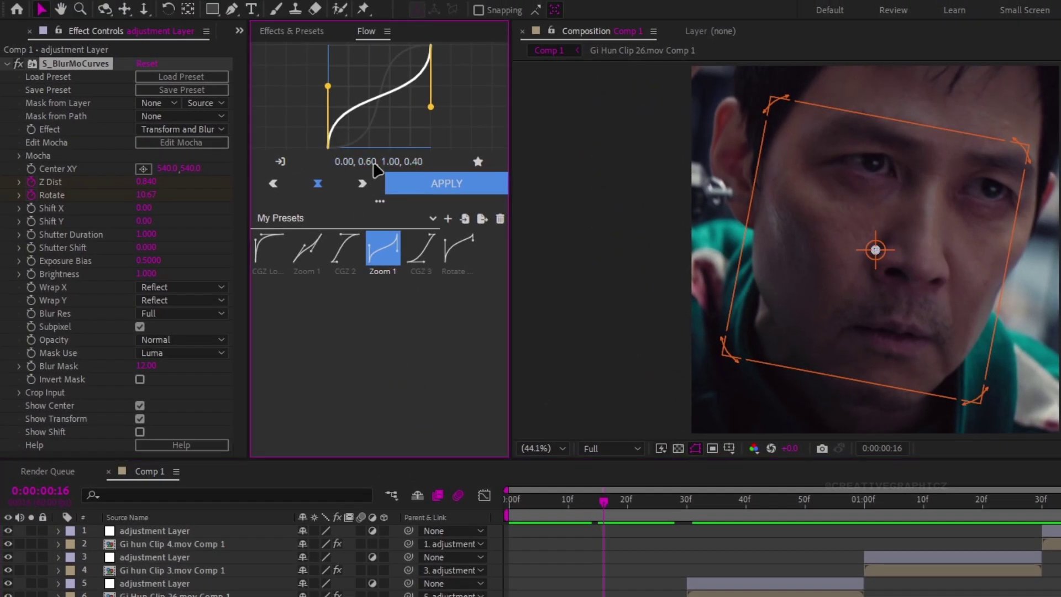
pyautogui.click(373, 161)
pyautogui.click(418, 299)
pyautogui.click(429, 175)
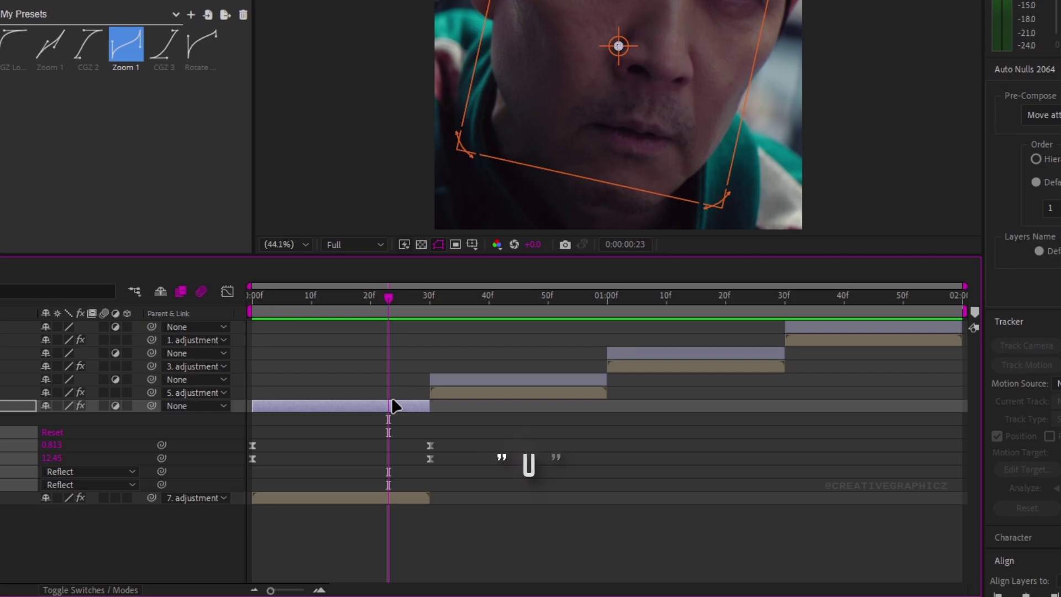
# - Copy the keyframed S_BlurMoCurves effect onto the other three adjustment layers, pasting it at each layer's first frame
pyautogui.press('u')
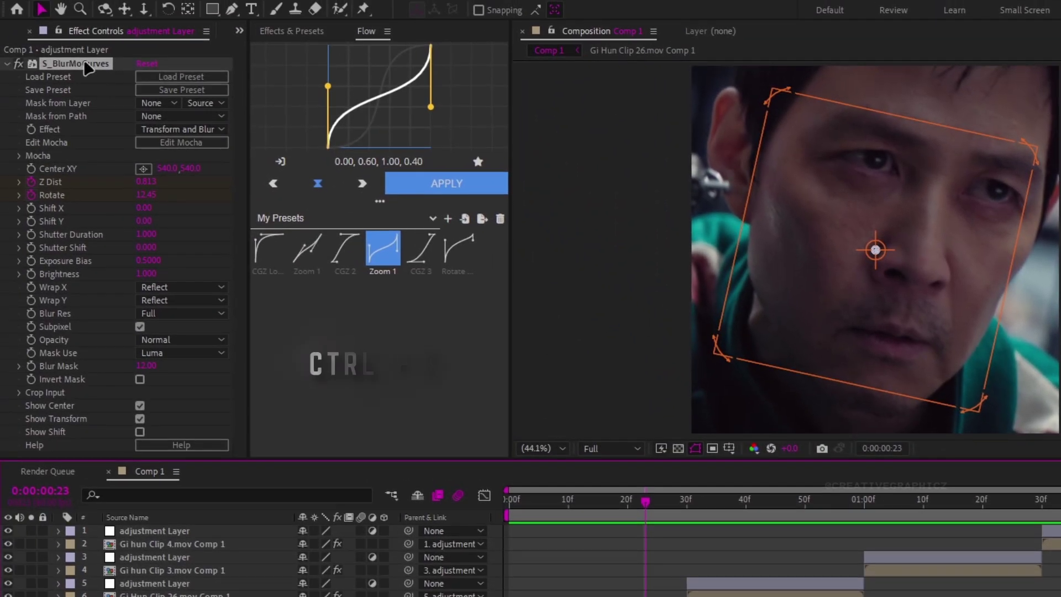
pyautogui.click(85, 64)
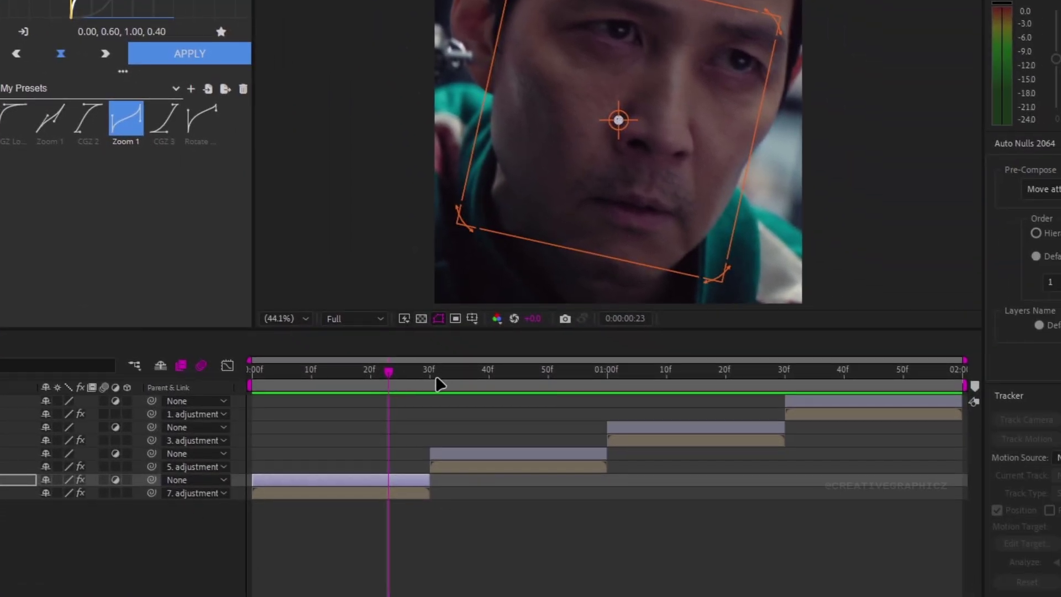
pyautogui.click(694, 501)
pyautogui.click(467, 450)
pyautogui.hotkey('ctrl', 'v')
pyautogui.click(606, 370)
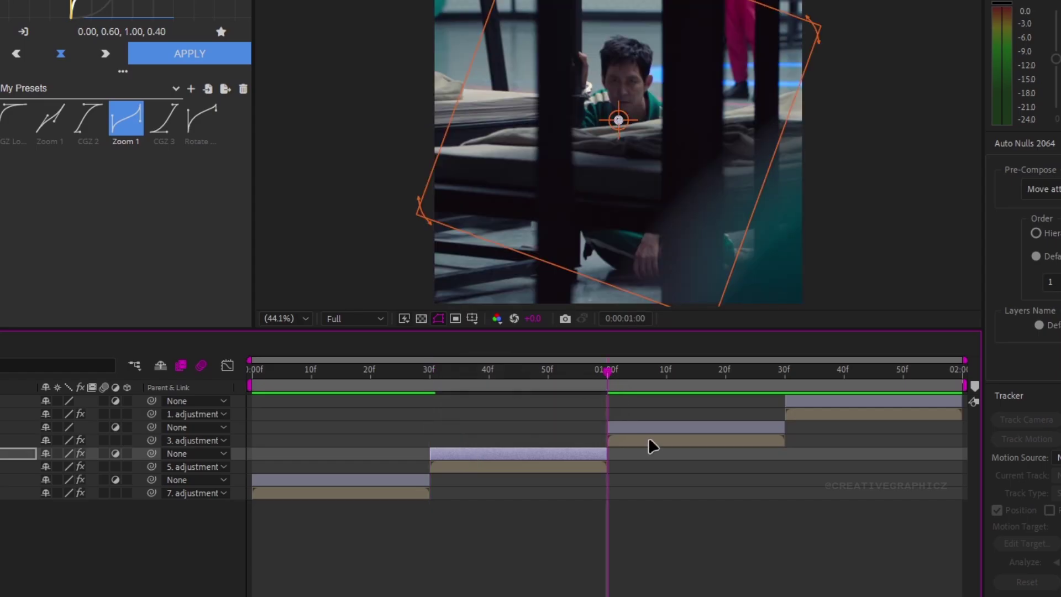
pyautogui.click(652, 428)
pyautogui.hotkey('ctrl', 'v')
pyautogui.click(784, 369)
pyautogui.click(808, 402)
pyautogui.hotkey('ctrl', 'v')
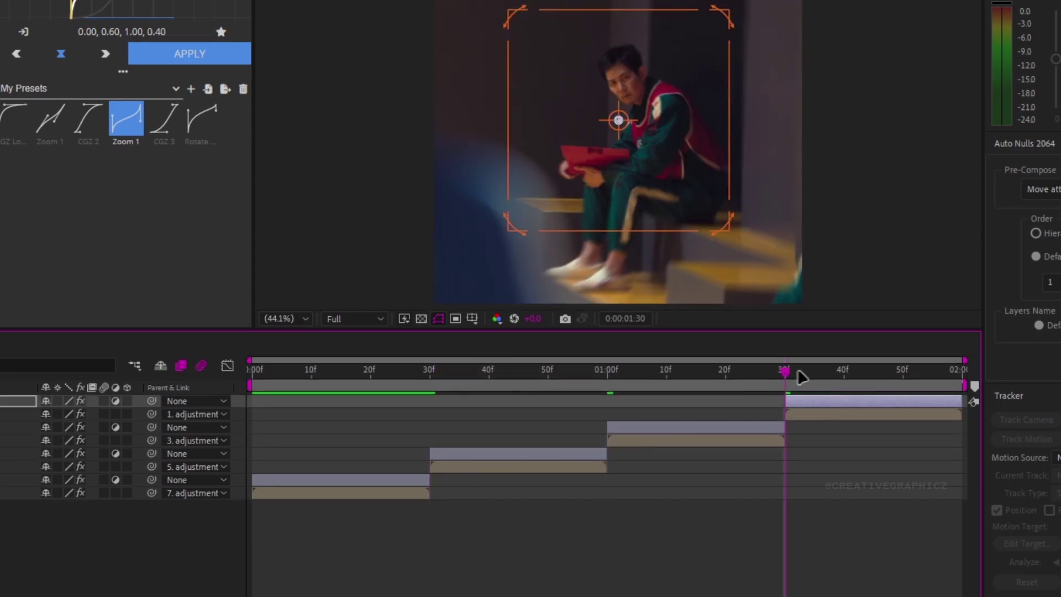
# - Move the S_BlurMoCurves center onto the subject's face in the second, third and fourth clips, and play back the result
pyautogui.click(518, 369)
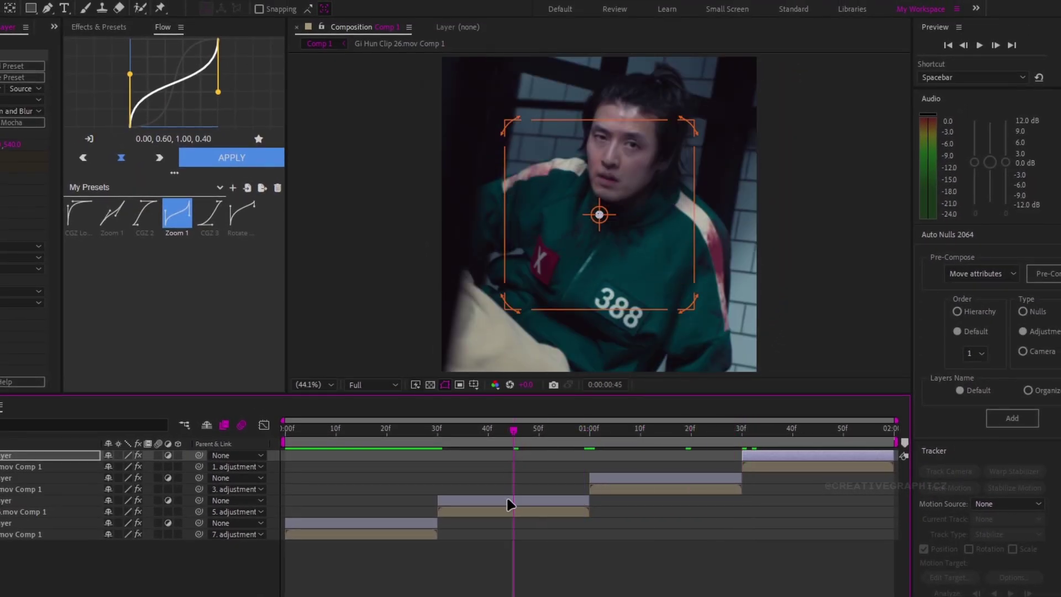
pyautogui.click(508, 504)
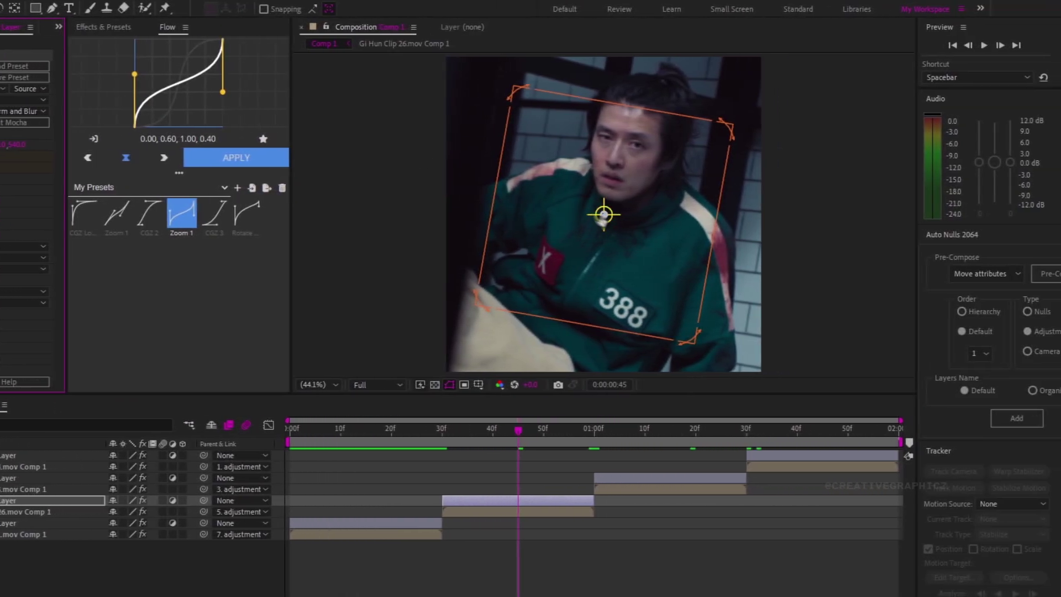
pyautogui.moveTo(749, 215); pyautogui.dragTo(754, 182)
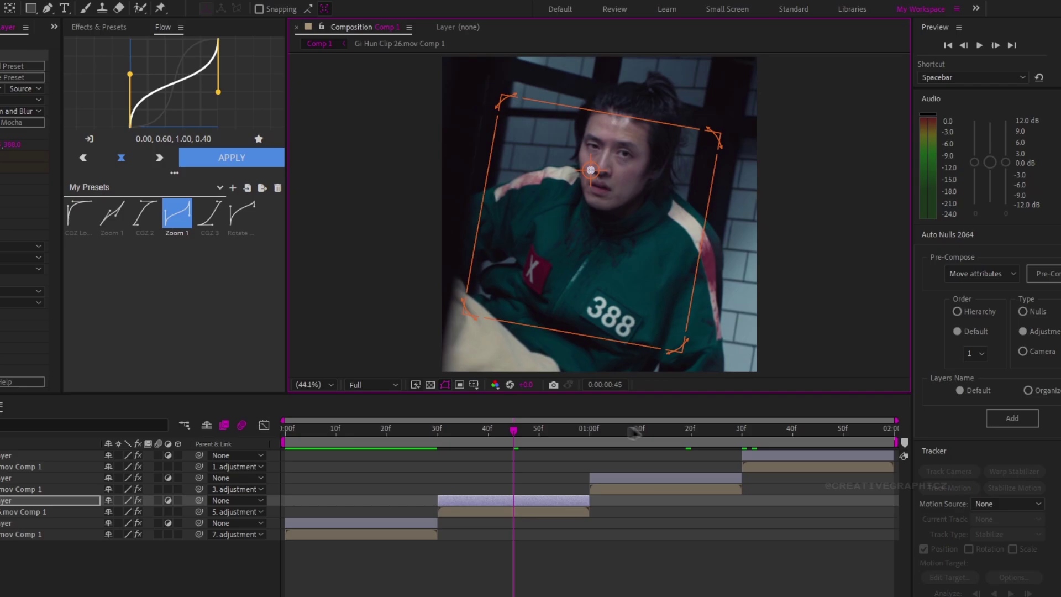
pyautogui.moveTo(634, 430); pyautogui.dragTo(651, 430)
pyautogui.click(645, 476)
pyautogui.moveTo(598, 214); pyautogui.dragTo(601, 203)
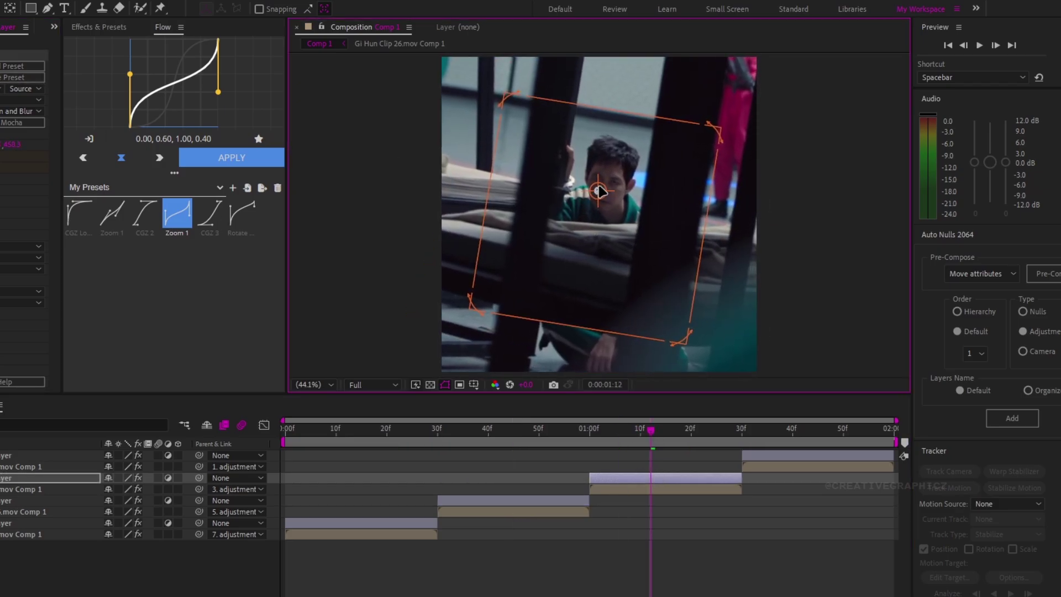
pyautogui.click(783, 436)
pyautogui.click(784, 455)
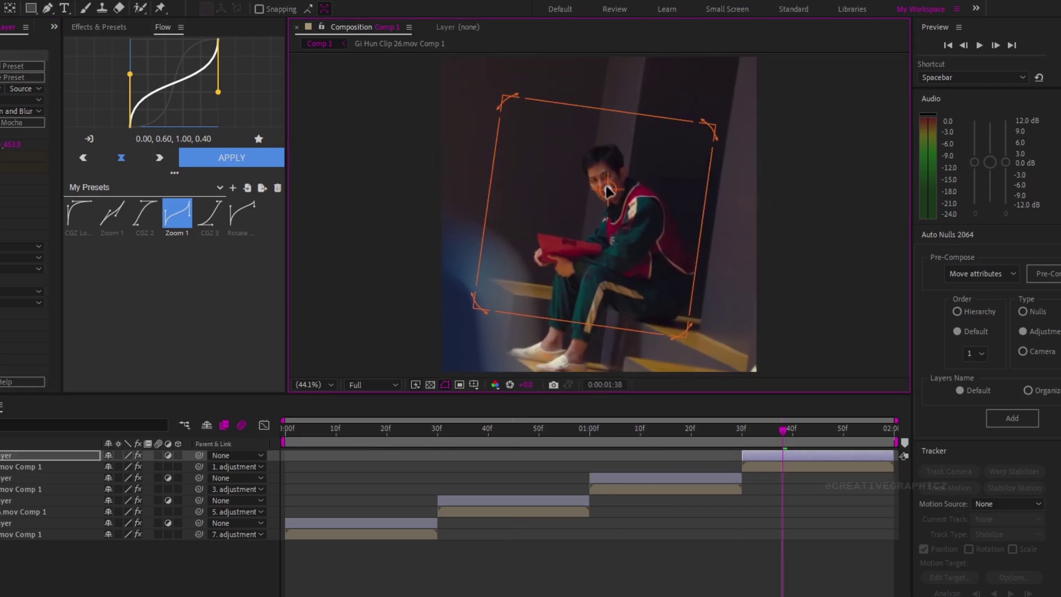
pyautogui.press('space')
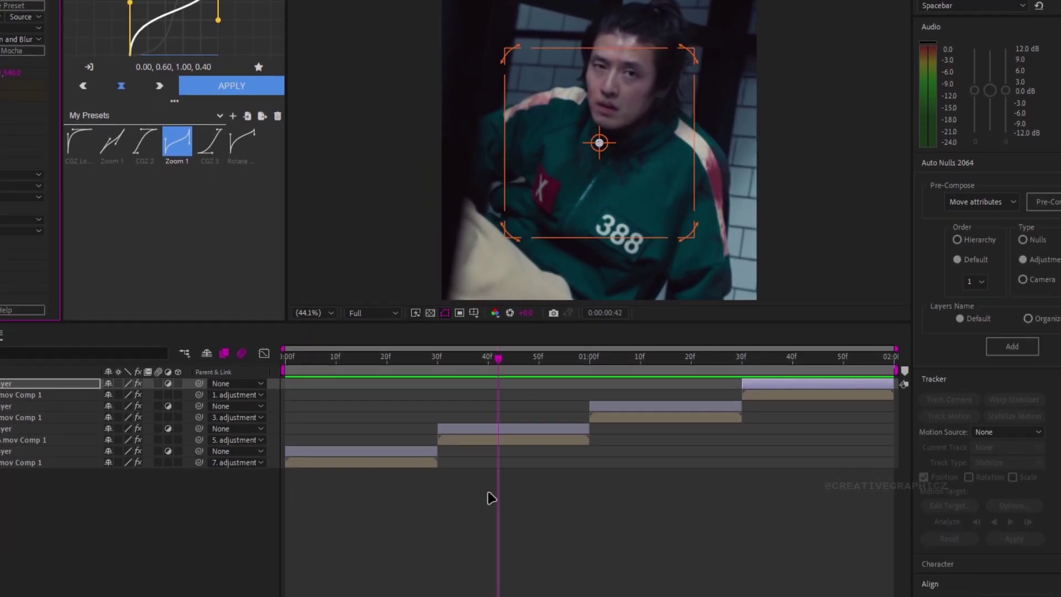
# - Pre-compose all clips and adjustment layers into one composition named Edit, moving all attributes into it
pyautogui.click(491, 498)
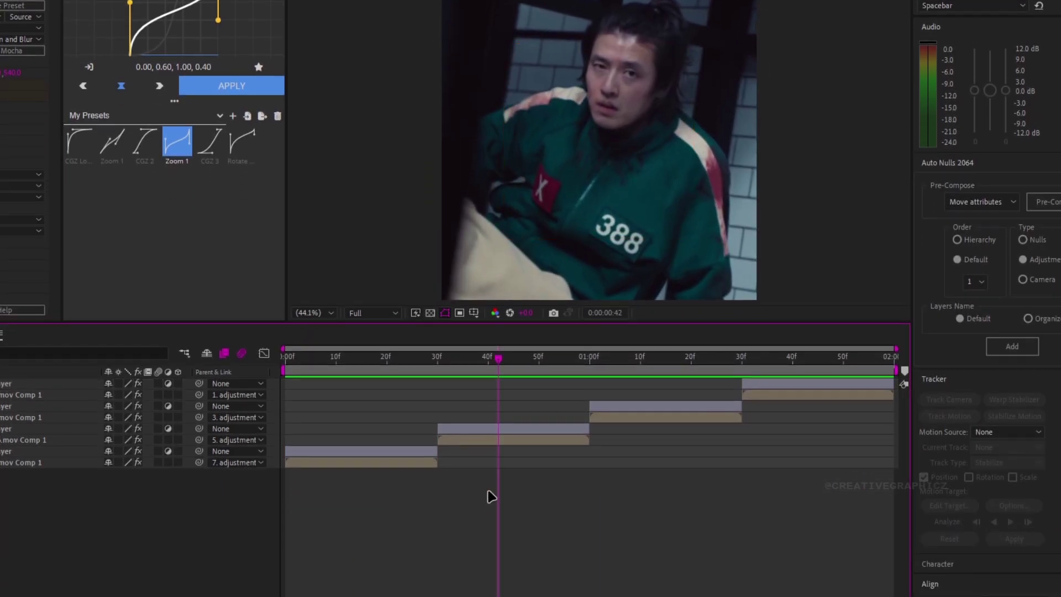
pyautogui.hotkey('ctrl', 'a')
pyautogui.hotkey('ctrl', 'shift', 'c')
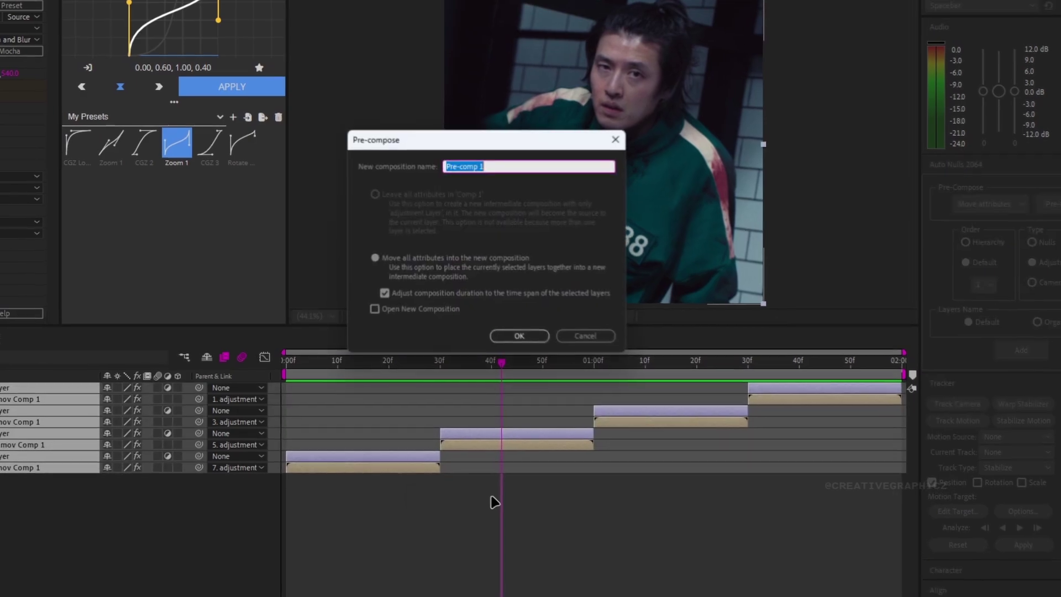
pyautogui.write('Edit')
pyautogui.press('Return')
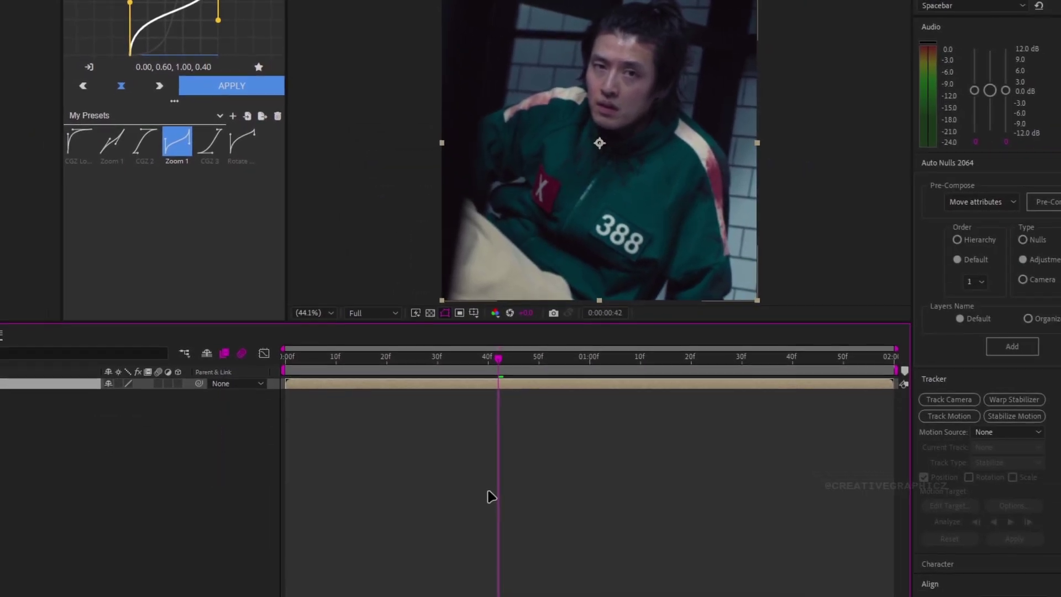
# - Search the effects for "rsmb" and apply RSMB Pro to the Edit pre-composition
pyautogui.hotkey('ctrl', 'space')
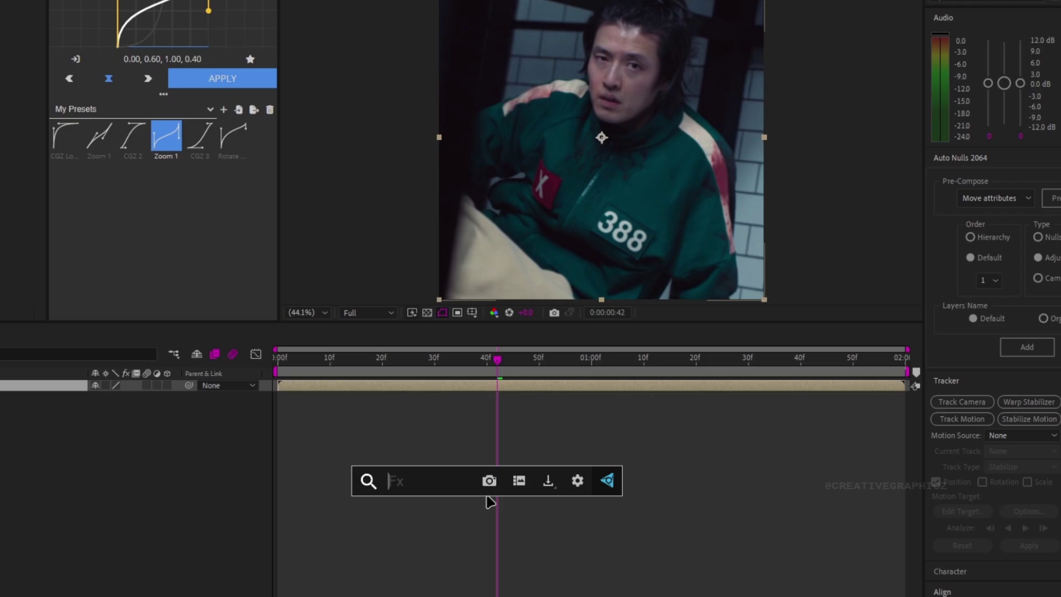
pyautogui.write('rsm')
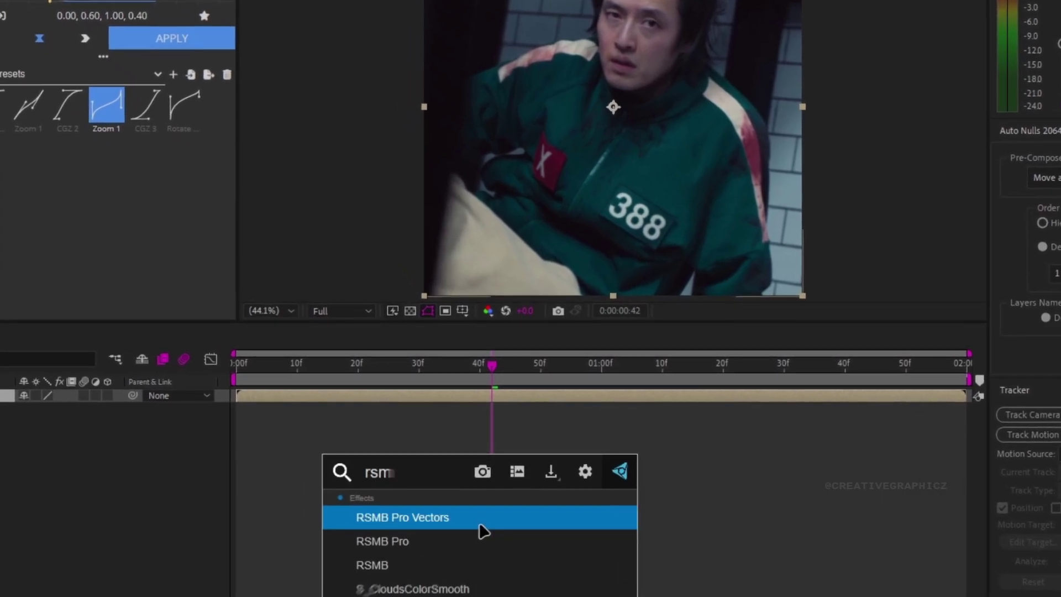
pyautogui.write('b')
pyautogui.press('Down')
pyautogui.press('Return')
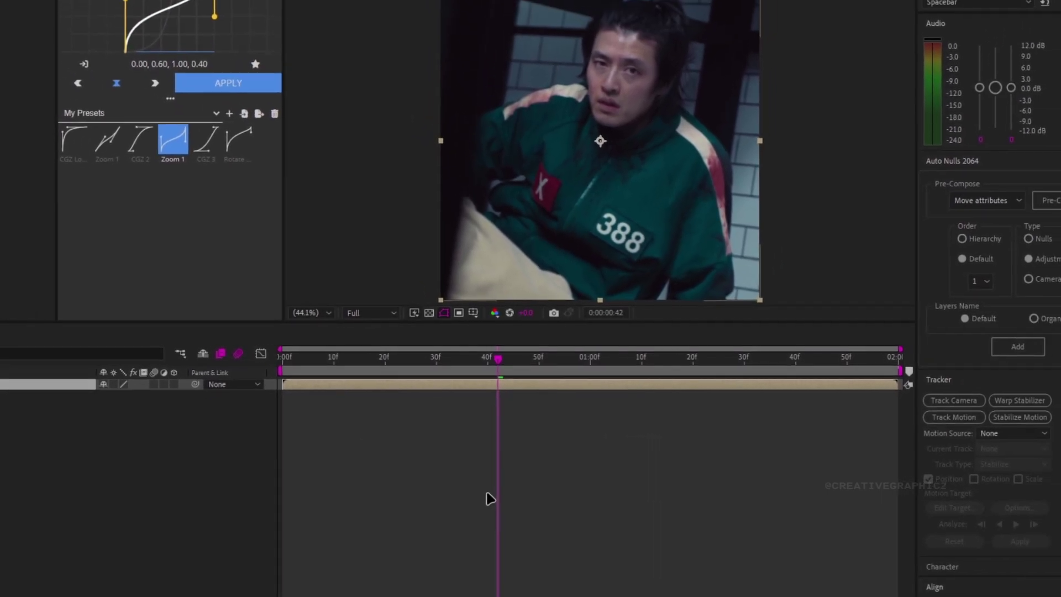